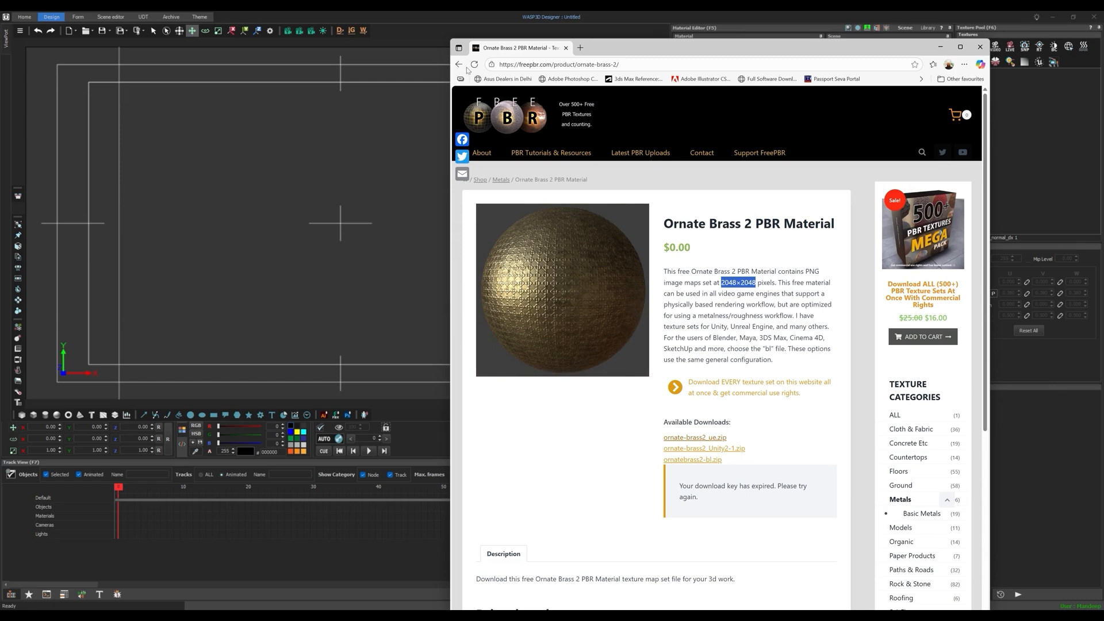
Go back to the Old Hammered Copper PBR material page and examine the map resolution in its description.
left_click(457, 64)
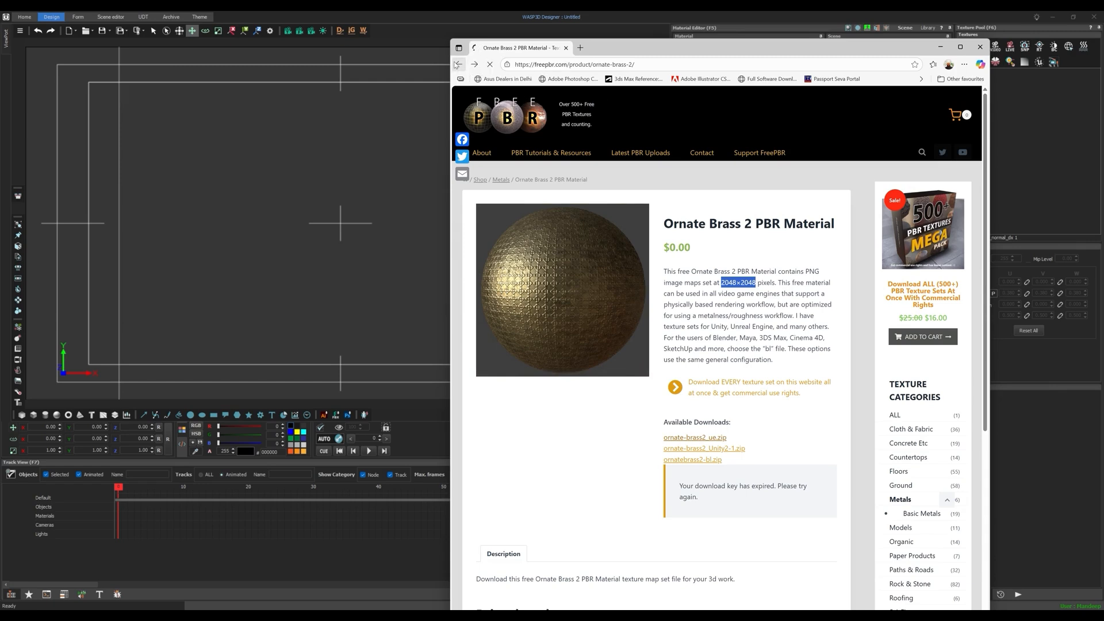
left_click(457, 64)
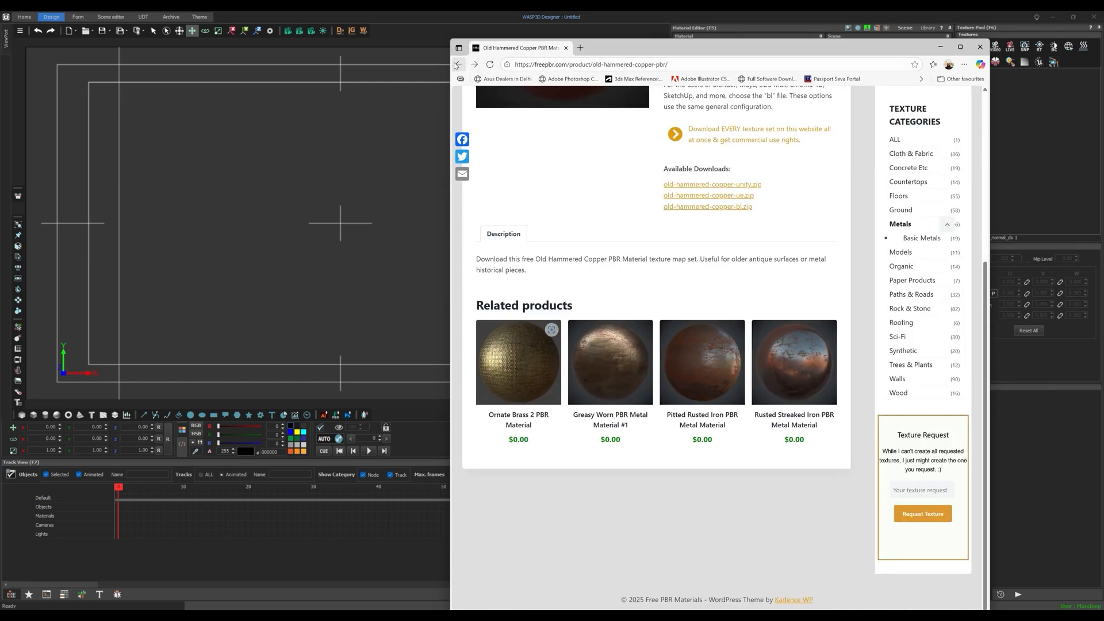
scroll(604, 288, "up", 4)
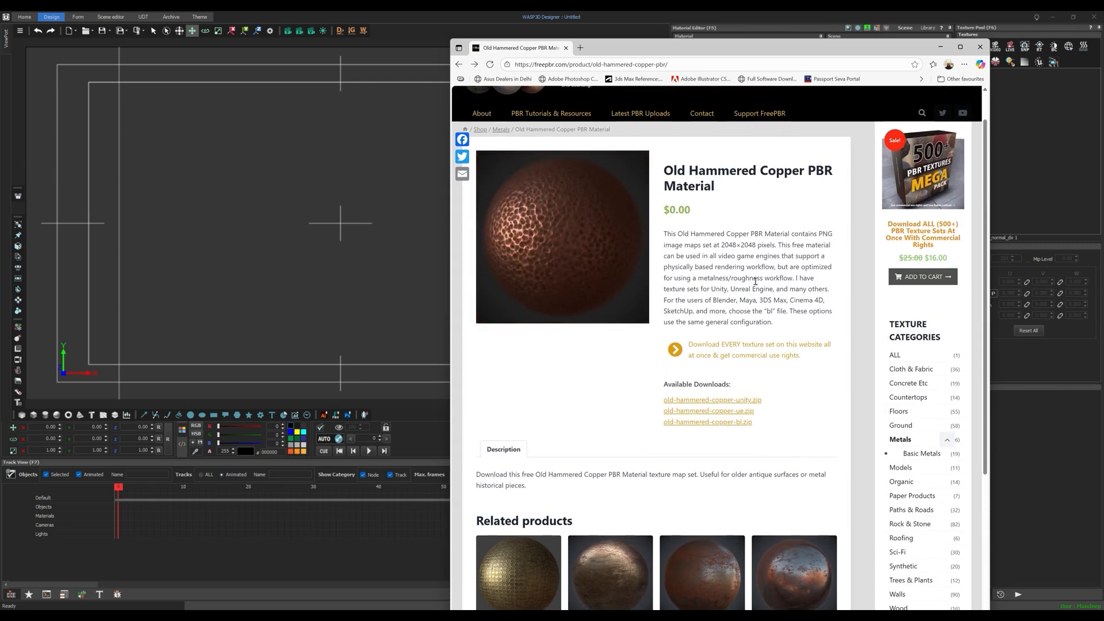
left_click_drag(691, 234, 725, 245)
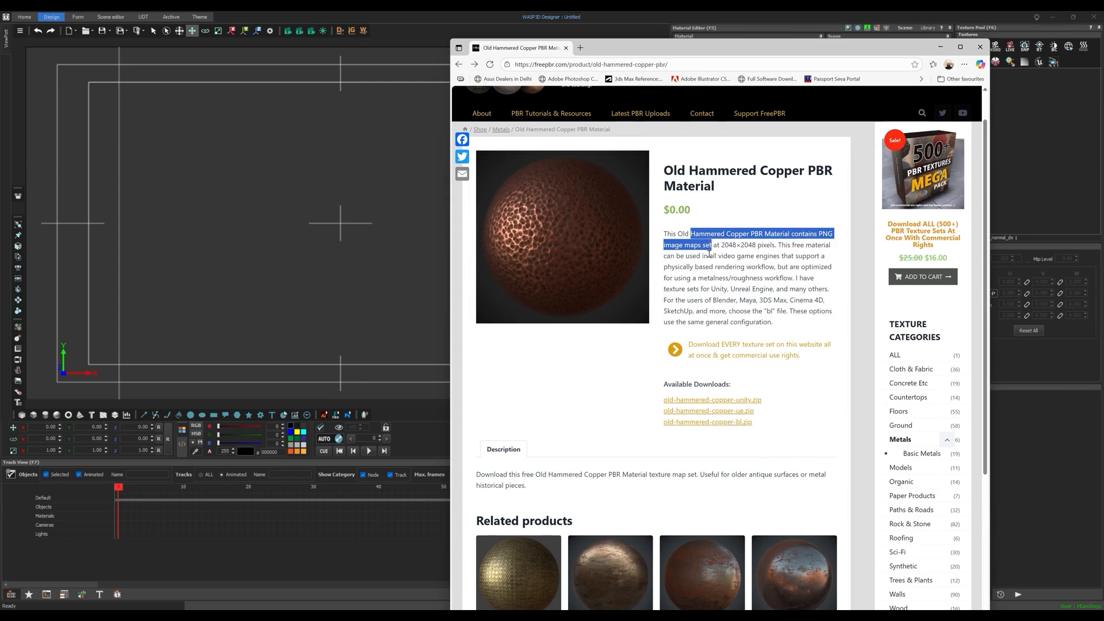
double_click(728, 245)
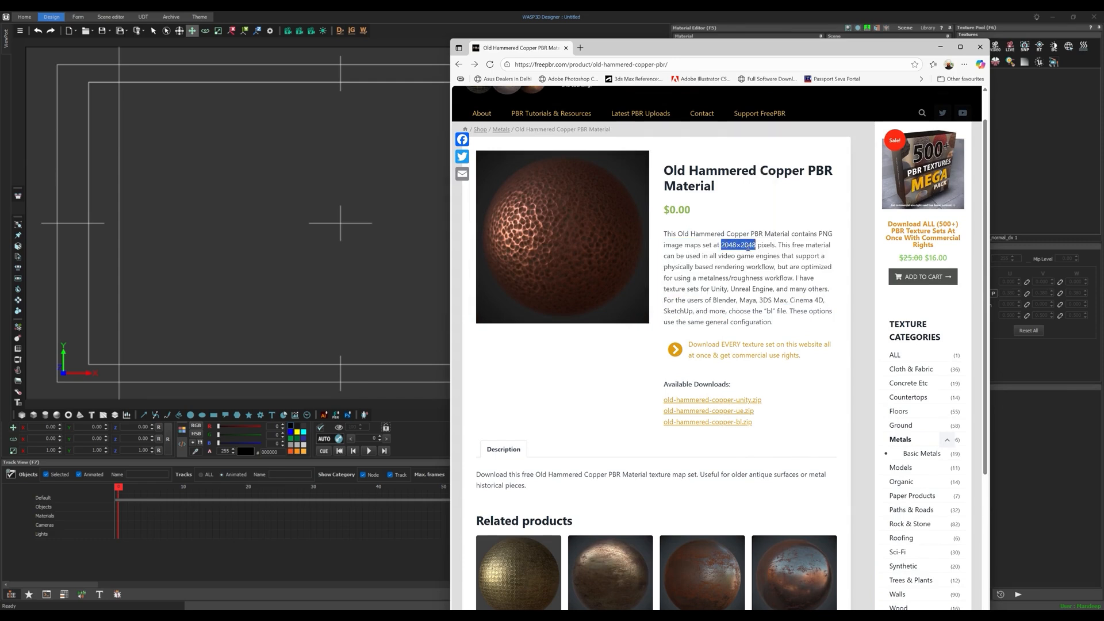
Return to the 3D designer and import the six ornate-brass2 PNG maps, from ao to albedo, as textures.
left_click(980, 47)
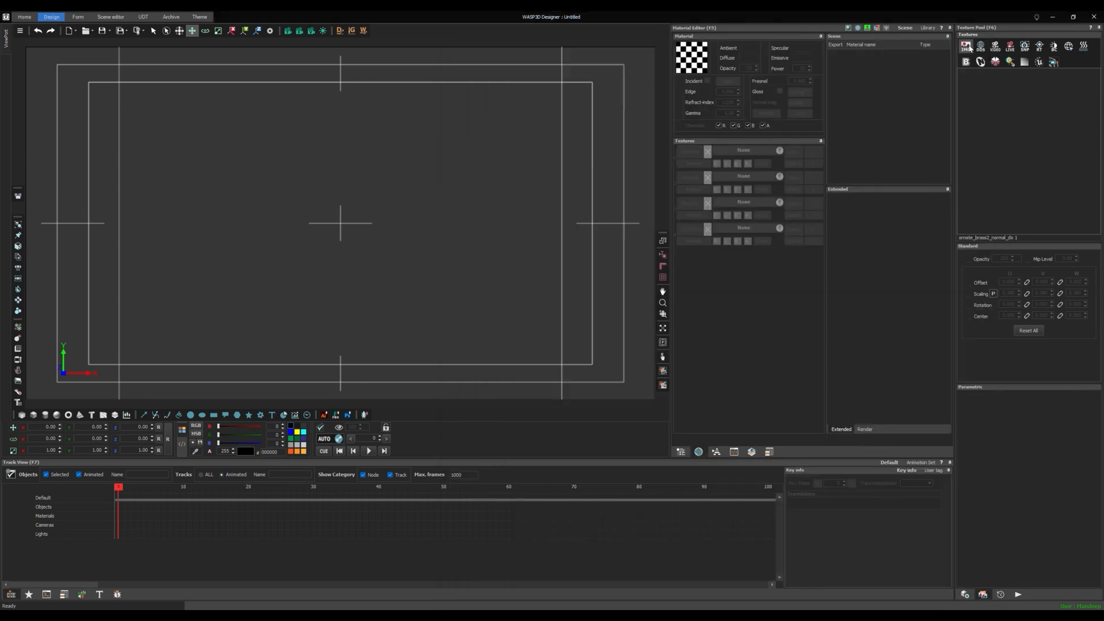
left_click(966, 47)
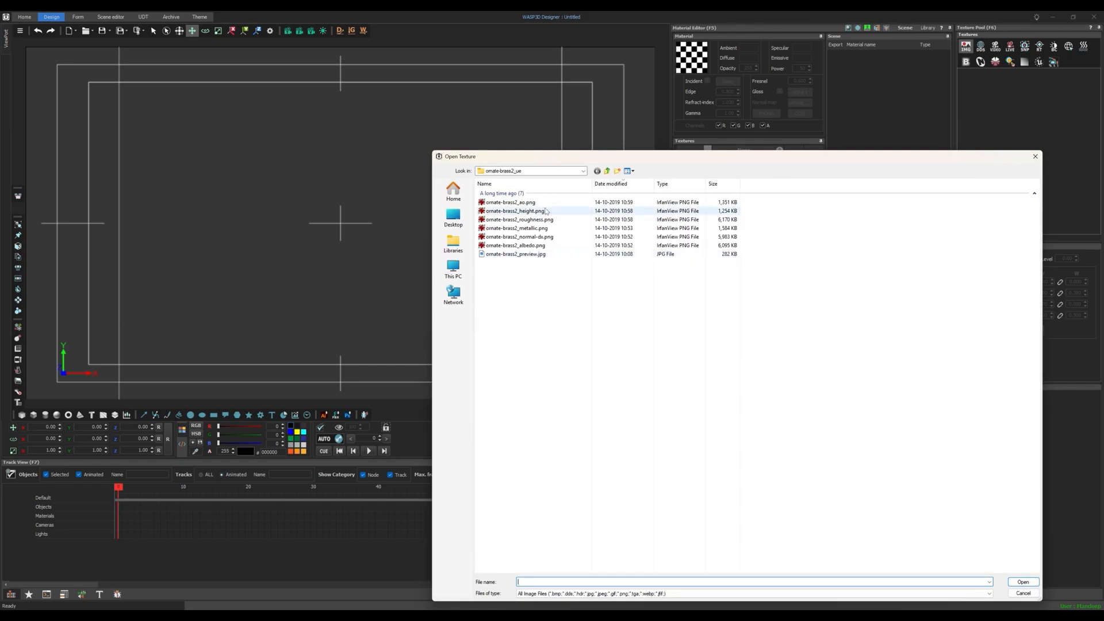
left_click(545, 245, "shift")
left_click(1023, 582)
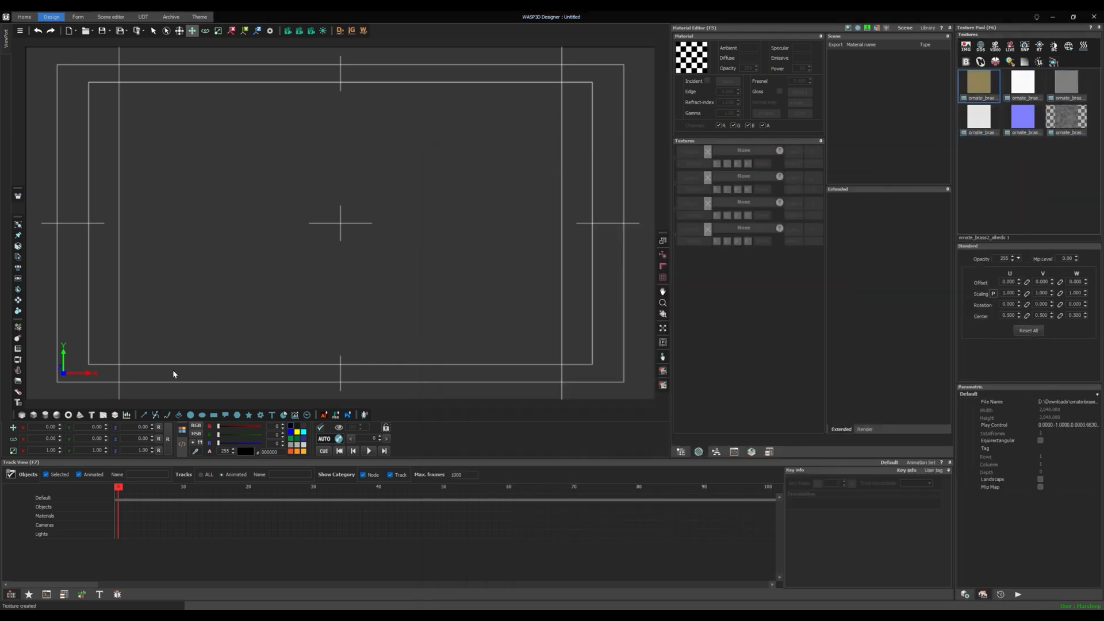
Add a sphere at Z -692 and apply the ornate_brass2_albedo texture to its material's first texture slot.
left_click(57, 416)
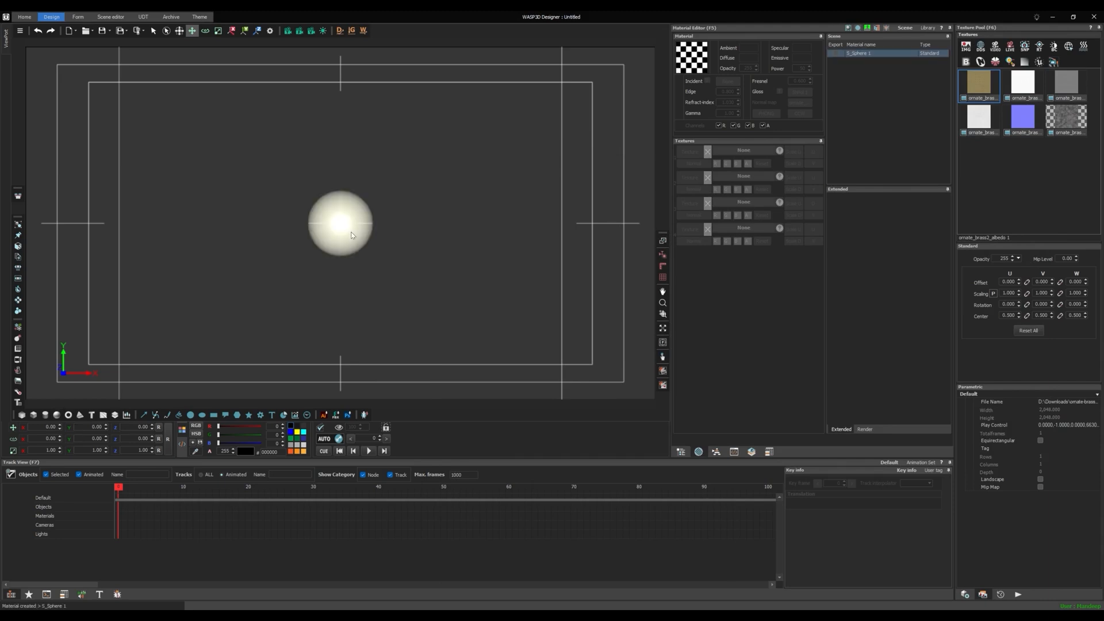
left_click_drag(119, 429, 180, 390)
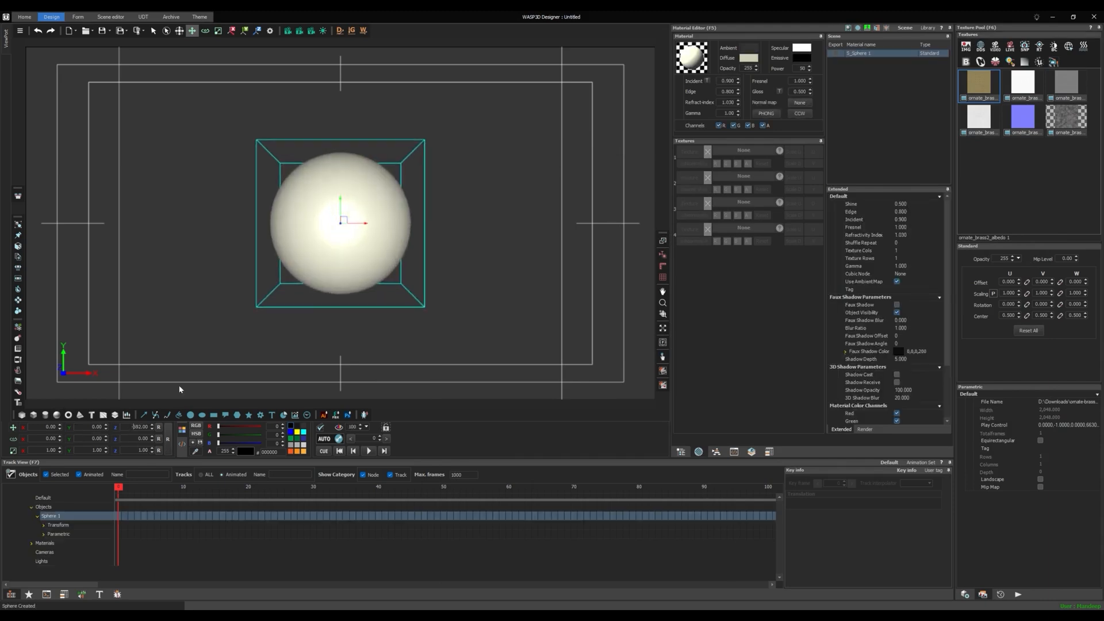
left_click(735, 150)
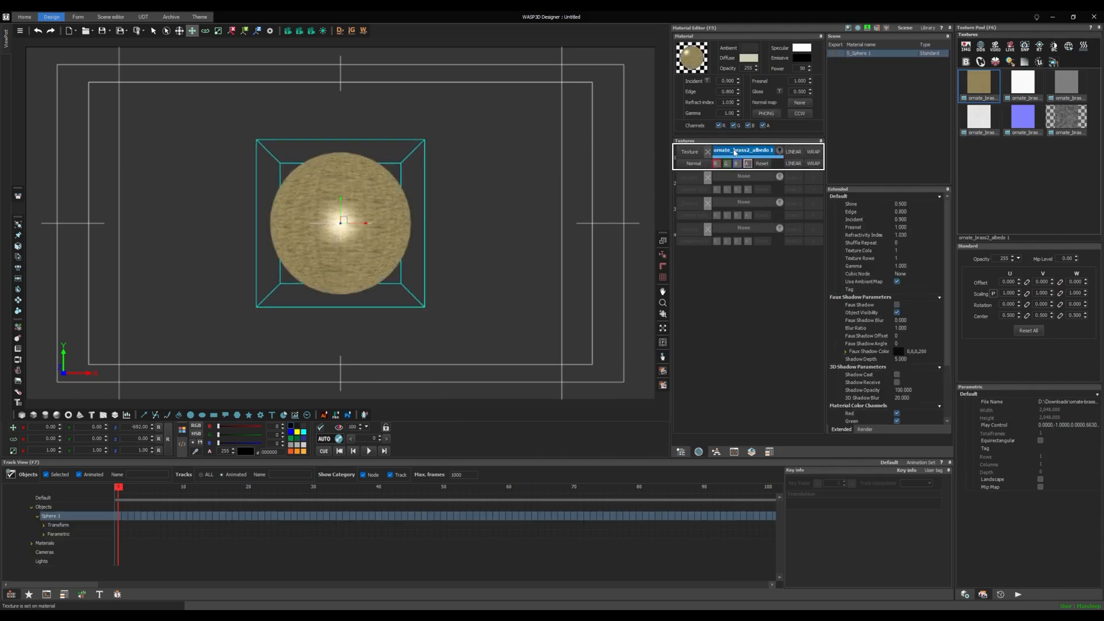
Apply the ornate_brass2_ao texture to the sphere material's second slot with Multiply blending.
left_click(1026, 95)
left_click_drag(1027, 95, 729, 180)
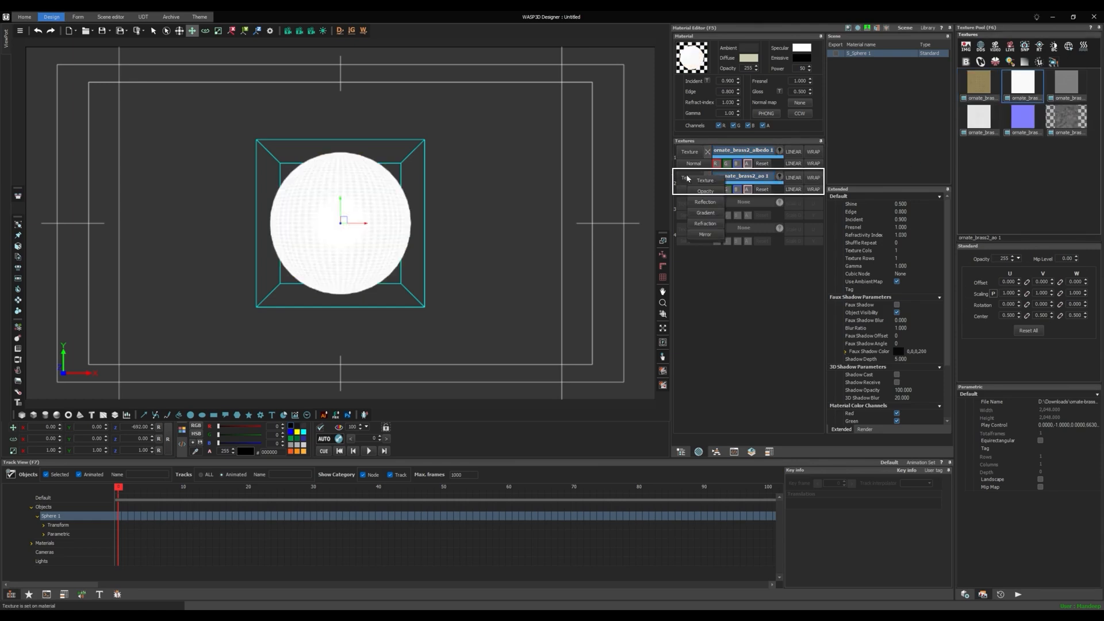
left_click(692, 189)
left_click(708, 241)
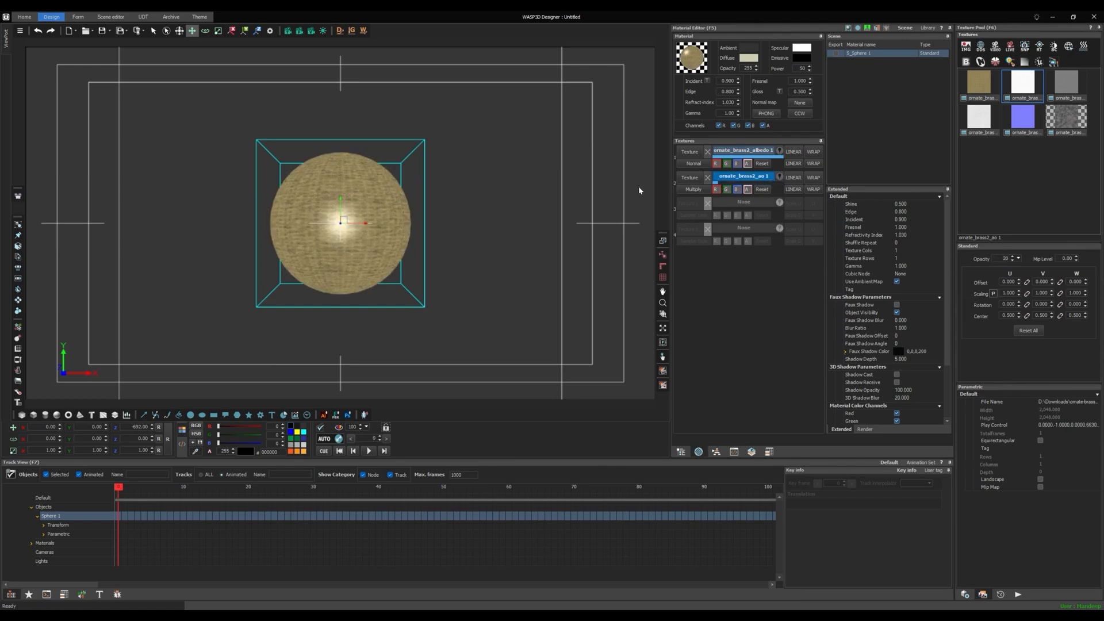
Assign ornate_brass2_normal_dx as the sphere material's normal map and bring the sphere closer, to Z -949.
left_click_drag(1026, 125, 800, 103)
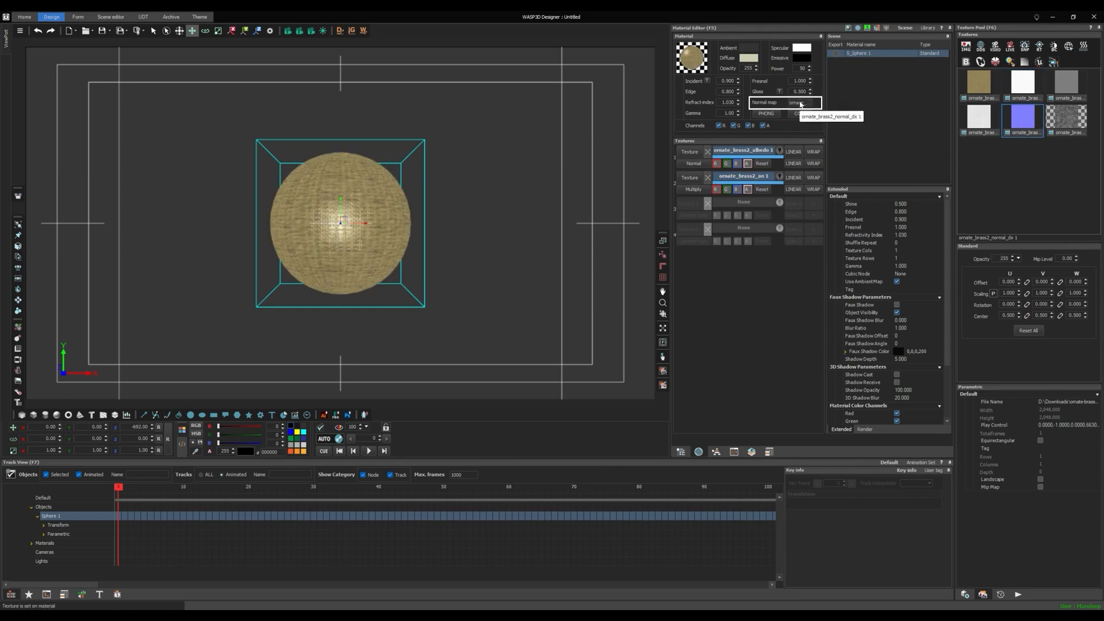
left_click_drag(142, 426, 353, 192)
left_click_drag(95, 437, 997, 517)
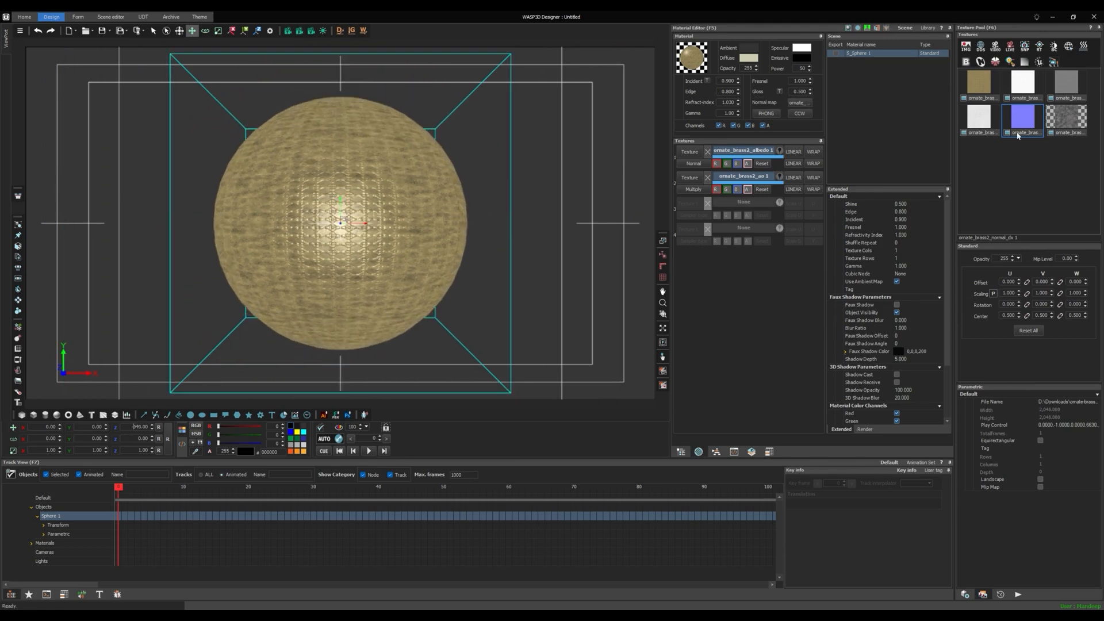
Load the galileo_cross.dds texture and move the sphere back to Z -793.
left_click(981, 47)
left_click(766, 216)
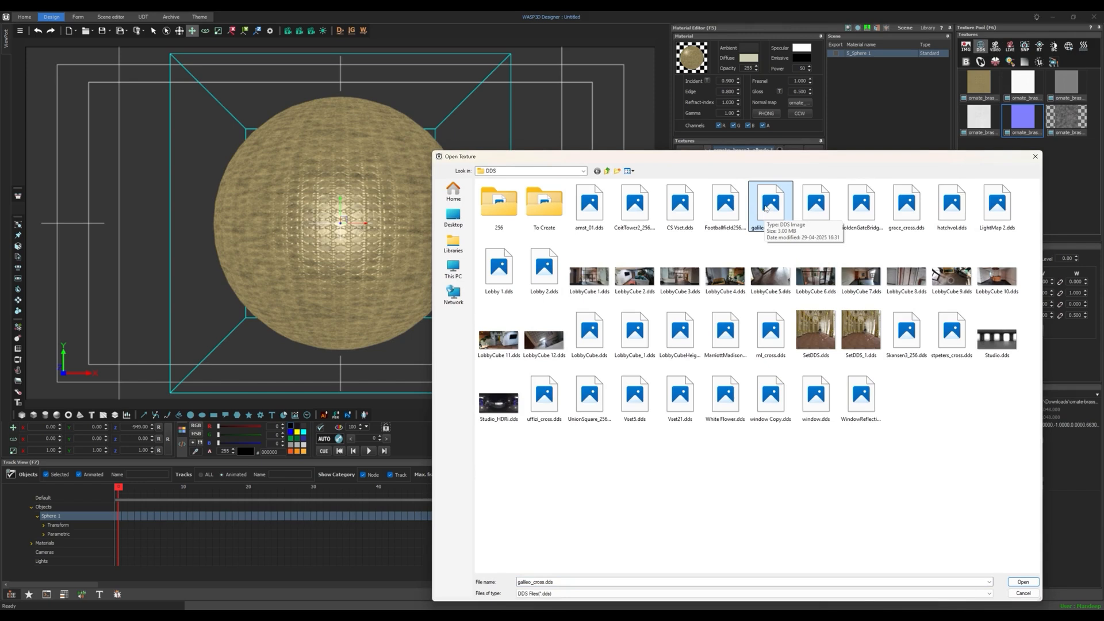
double_click(766, 208)
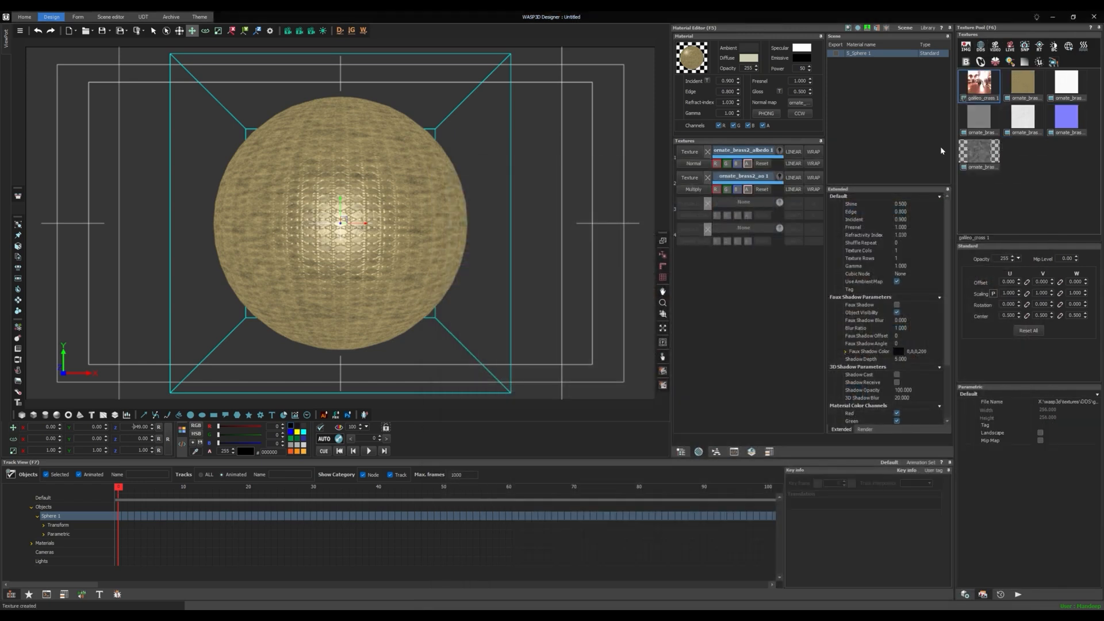
left_click_drag(149, 436, 165, 402)
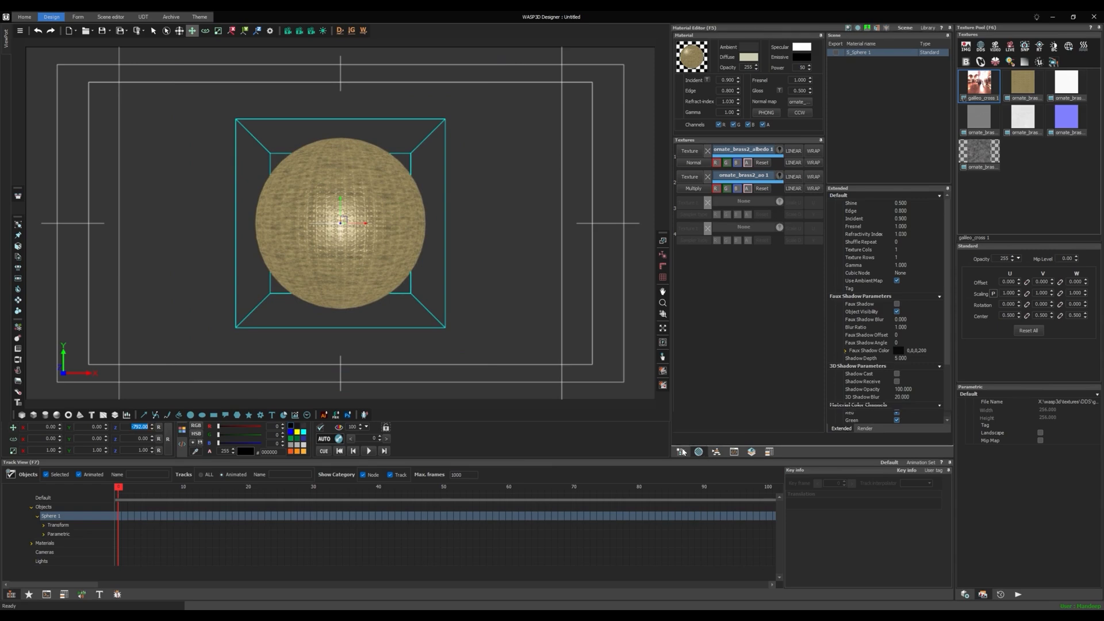
Set the galileo_cross texture as the Environment Map of the scene's Background node.
left_click(682, 452)
left_click(747, 73)
left_click(1097, 74)
left_click(972, 101)
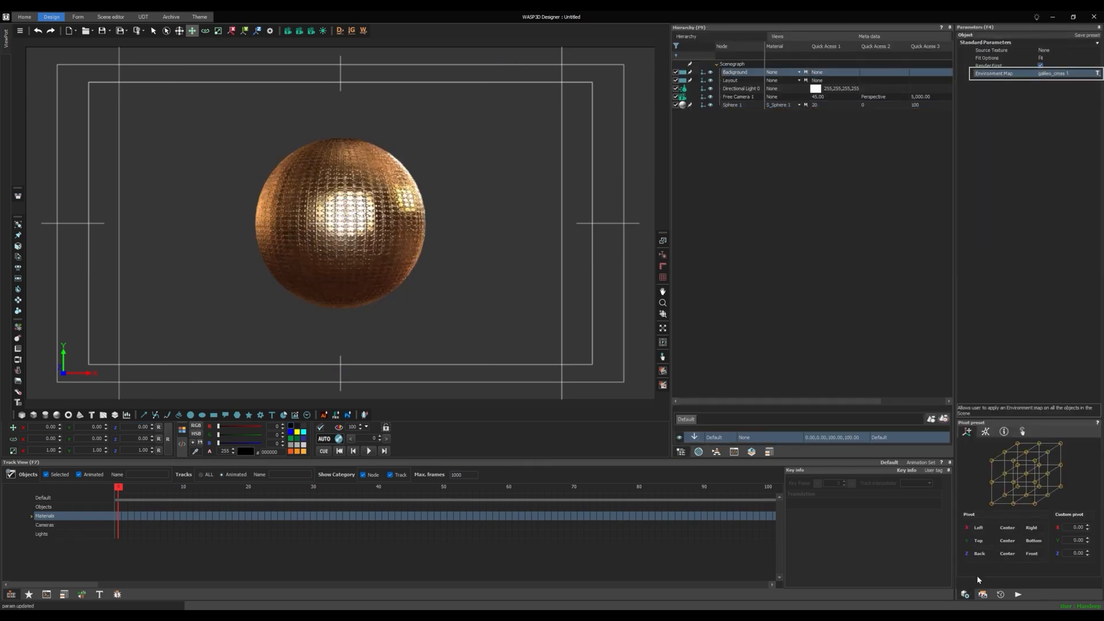
Move the sphere to the upper right of the scene and add a cylinder at the upper left.
left_click(983, 594)
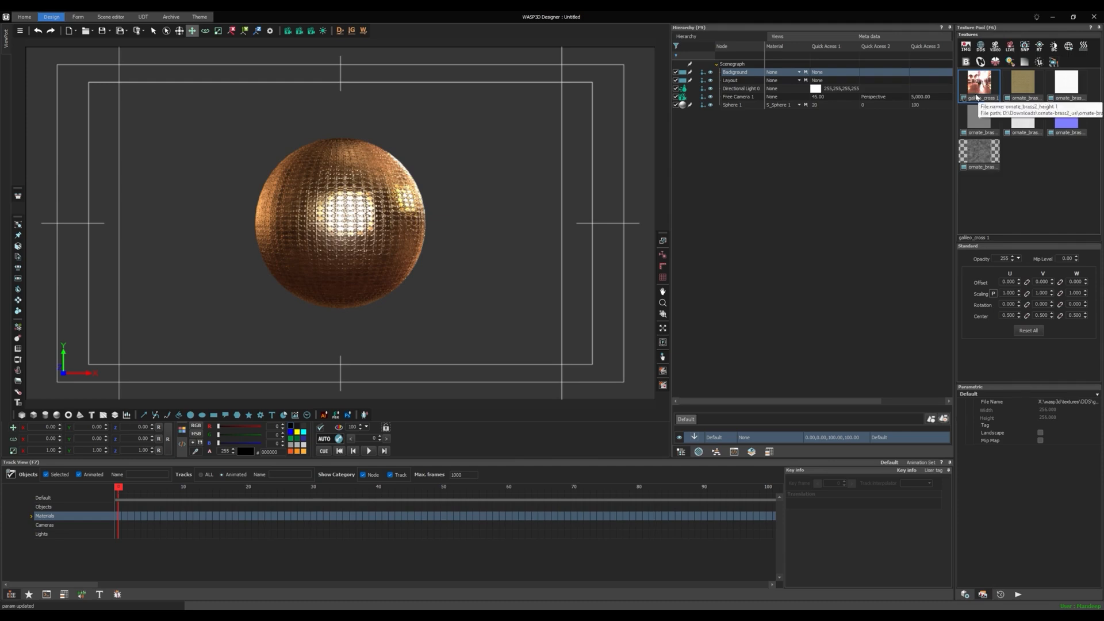
left_click(280, 235)
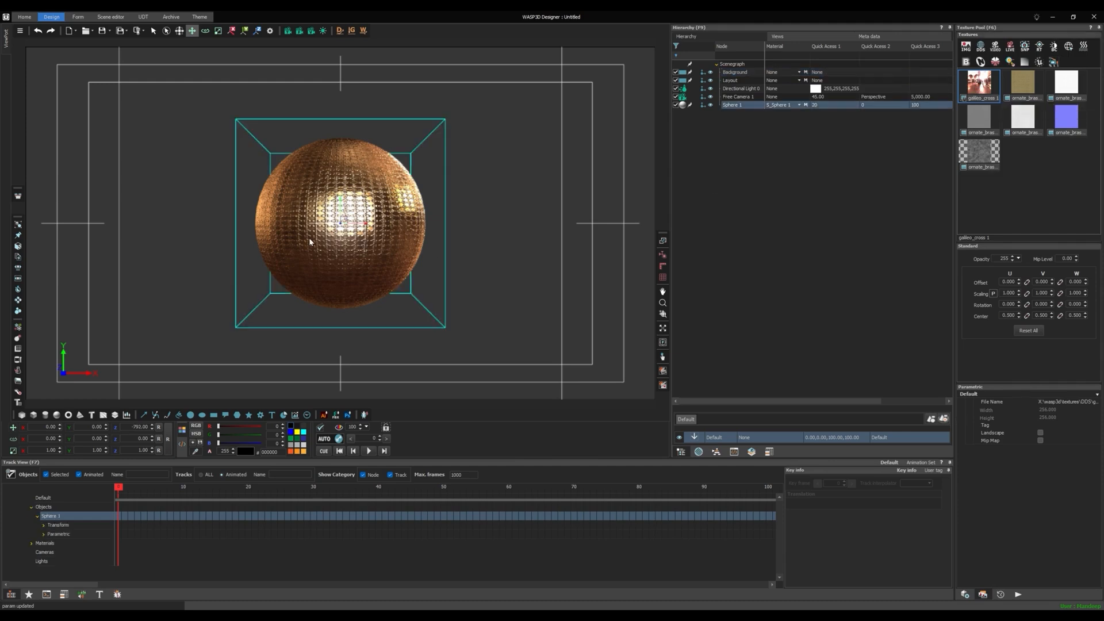
left_click(526, 205)
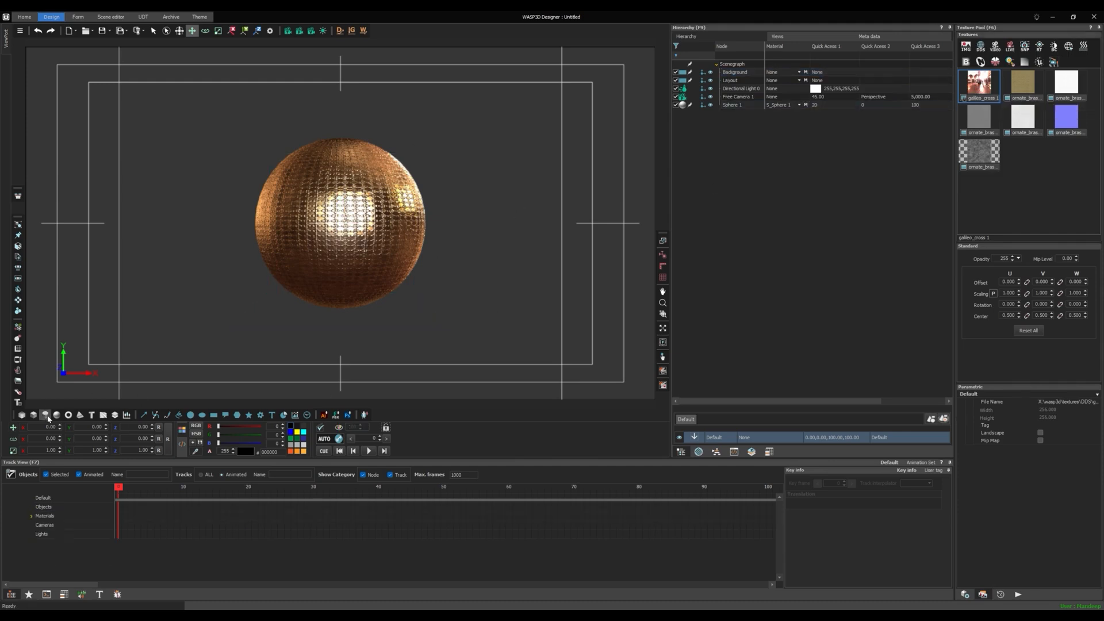
left_click_drag(316, 229, 485, 195)
left_click(392, 211)
left_click_drag(309, 207, 122, 209)
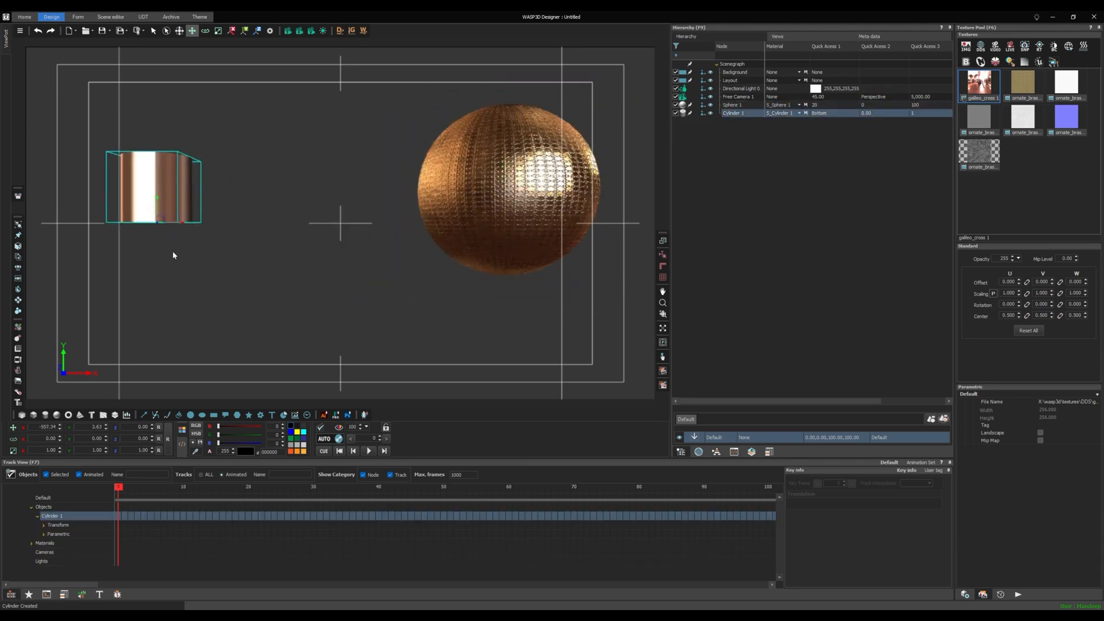
Add a ring below the cylinder and tilt it so its top face shows.
left_click(70, 417)
left_click_drag(310, 248, 134, 331)
left_click_drag(43, 439, 74, 420)
Try grace_cross.dds as the environment texture's source, and restore galileo_cross.dds.
left_click(980, 47)
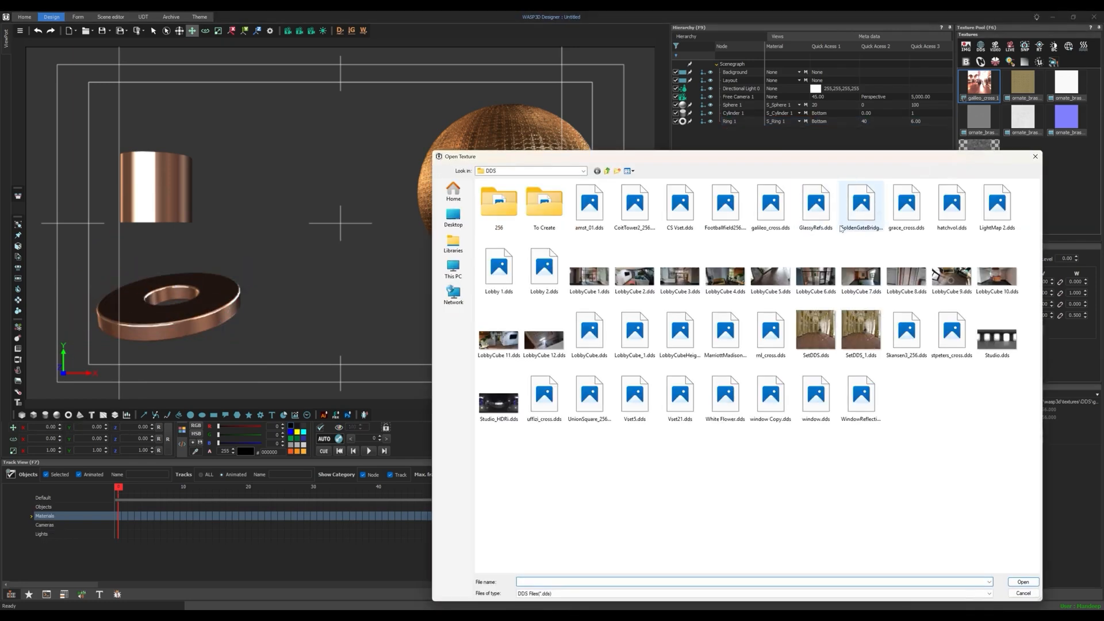
double_click(912, 215)
double_click(979, 88)
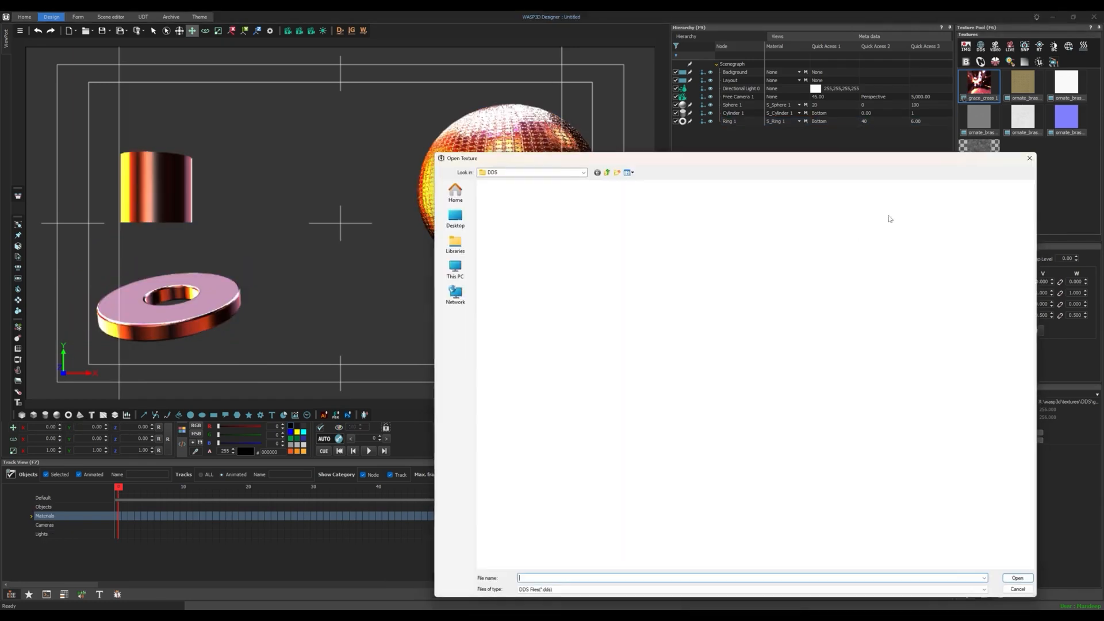
double_click(753, 214)
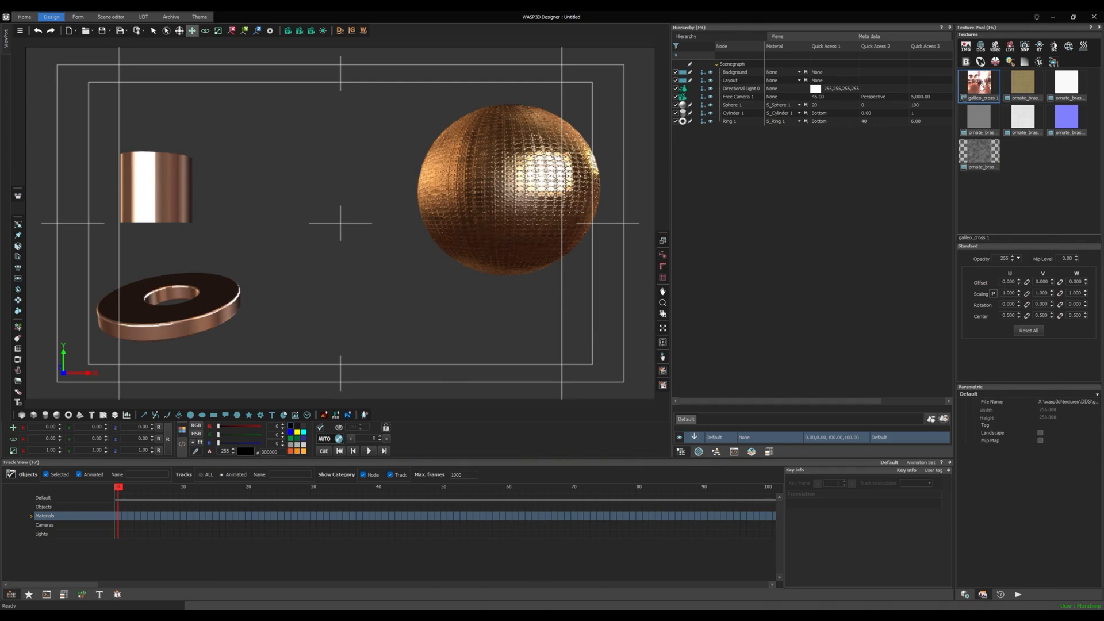
Replace the environment texture's source with Lobby_1 and compare the sphere with the Ornate Brass 2 page in the browser.
double_click(982, 87)
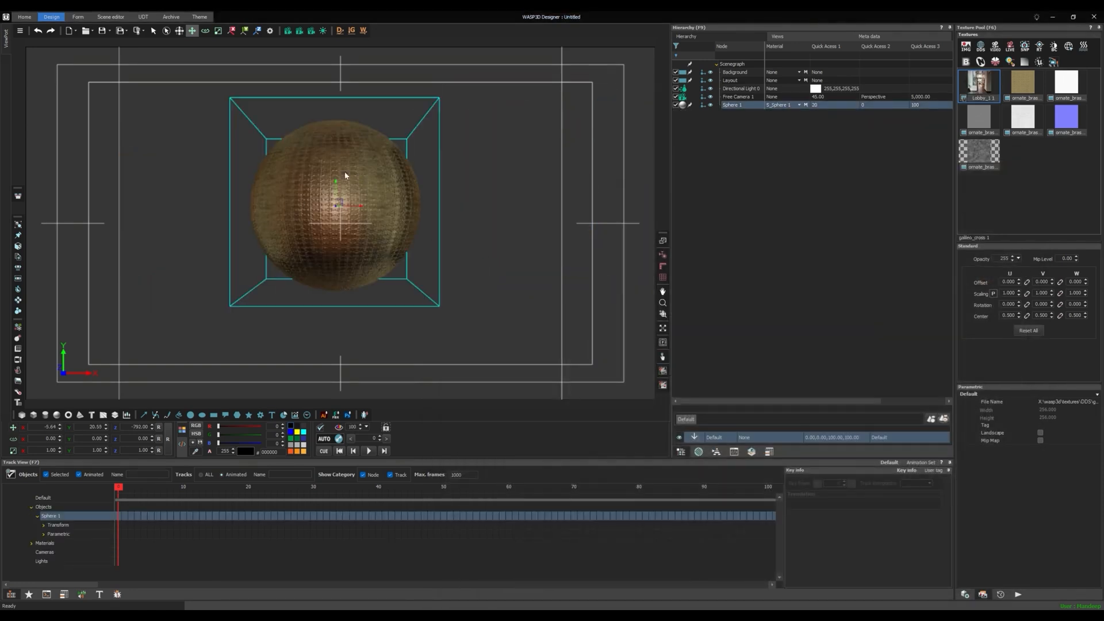
key("alt+Tab")
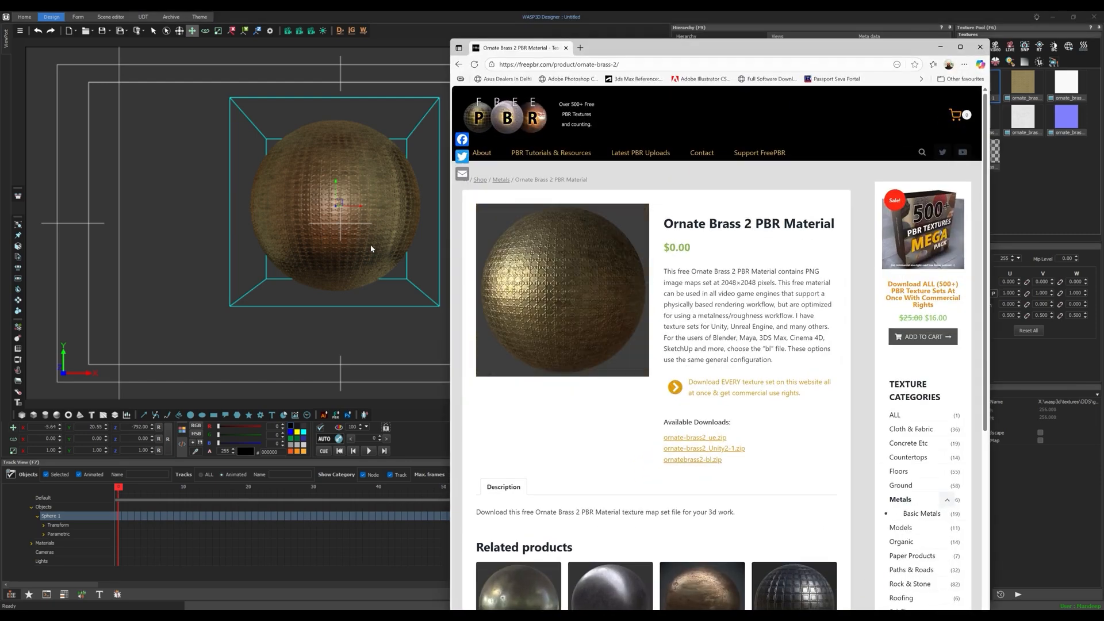
key("alt+Tab")
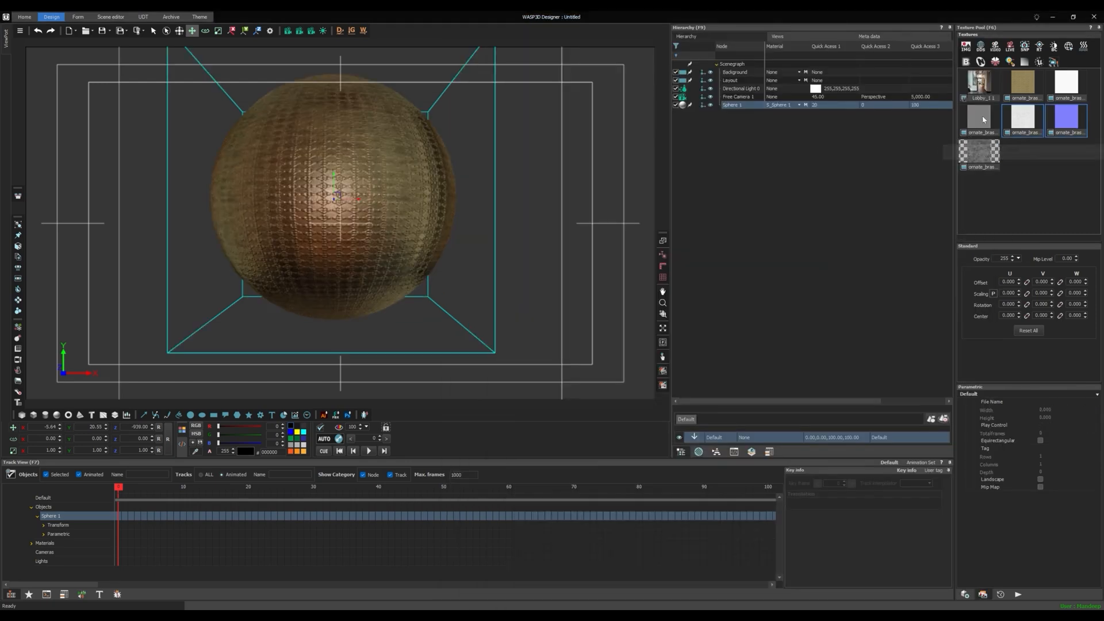
Set the linked UVW scaling of the albedo, ao and normal textures to -0.190 and rotate the sphere to 45° about Y.
left_click(1027, 127, "ctrl")
left_click(1068, 91, "ctrl")
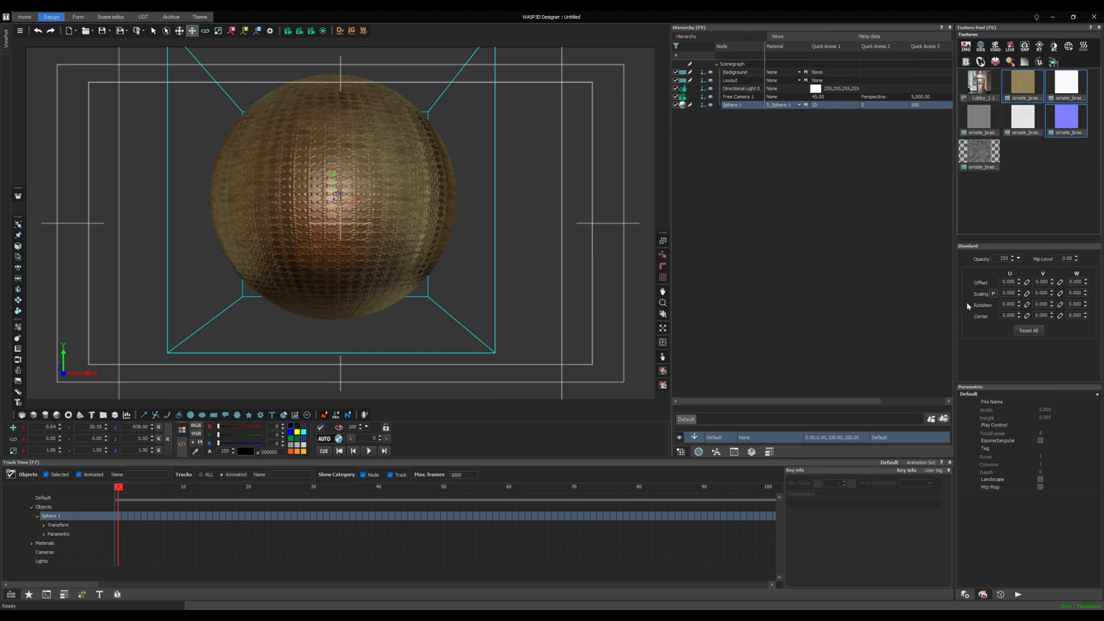
left_click_drag(1010, 295, 1001, 293)
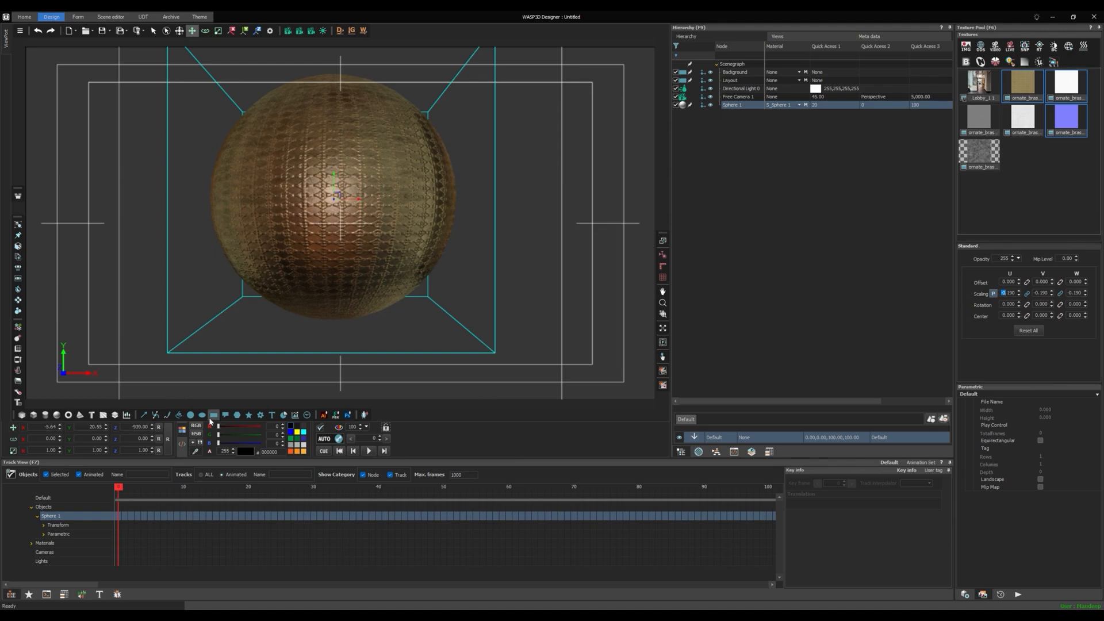
left_click_drag(83, 439, 97, 438)
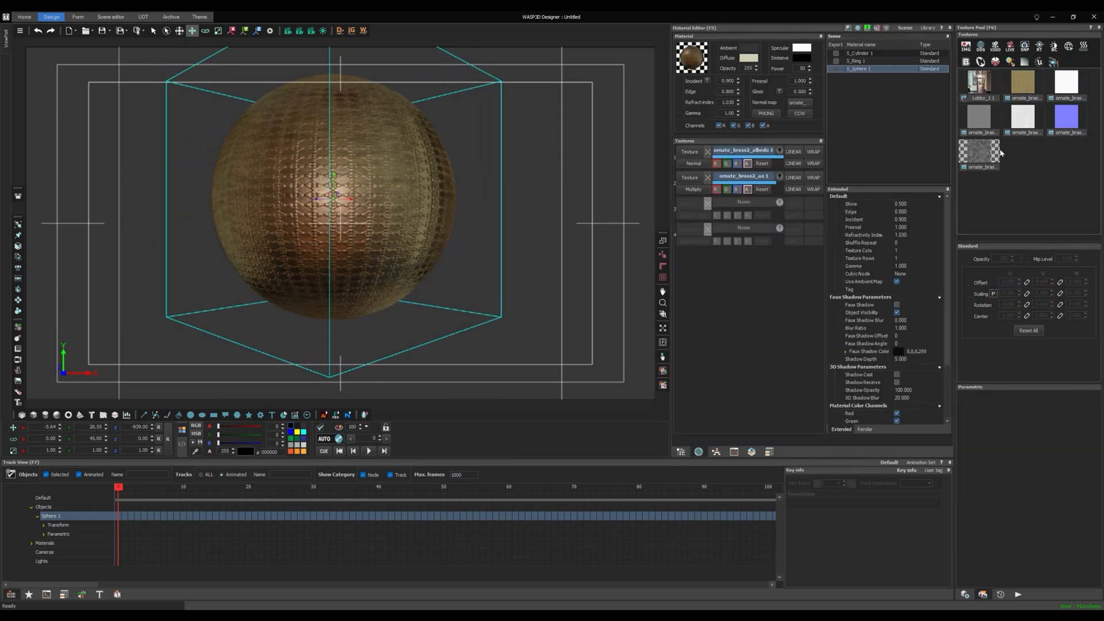
Apply the Lobby_1 texture to the sphere material's third slot as a Reflection.
left_click_drag(980, 83, 694, 205)
left_click(693, 205)
left_click(708, 233)
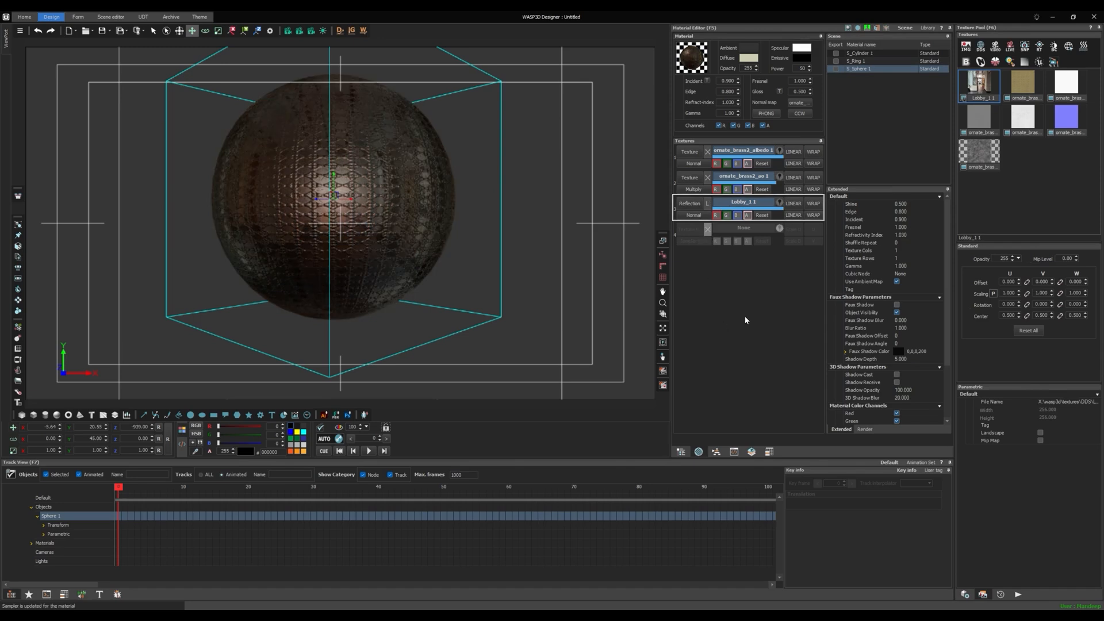
Rotate the sphere to about 25° about Y and switch on the L option of the Lobby_1 reflection slot.
left_click_drag(93, 438, 90, 438)
left_click(687, 204)
left_click(706, 239)
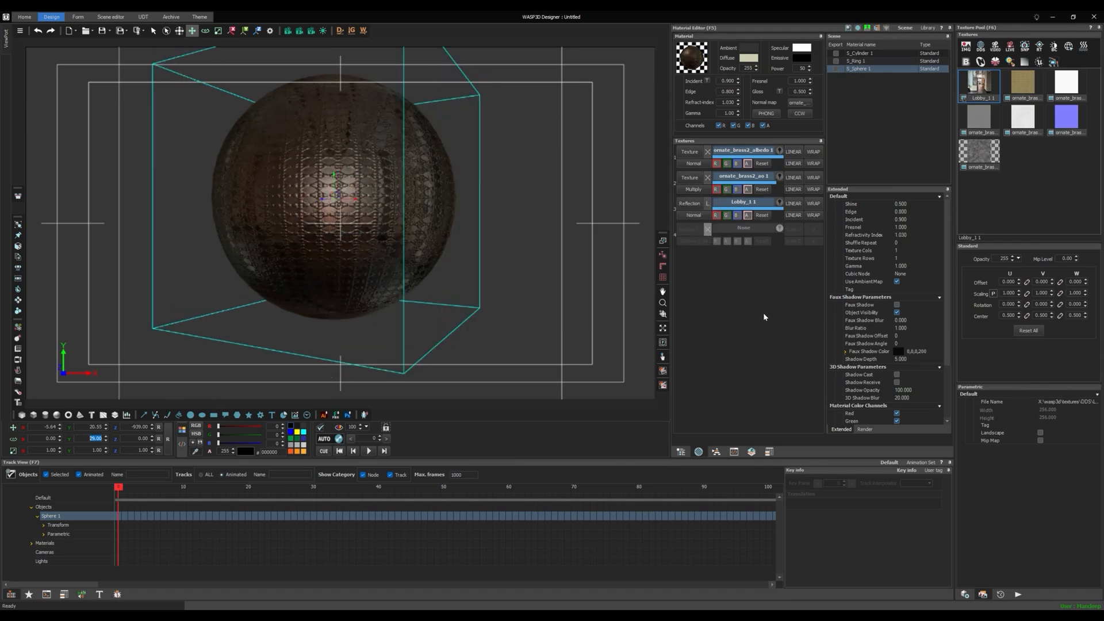
left_click(708, 205)
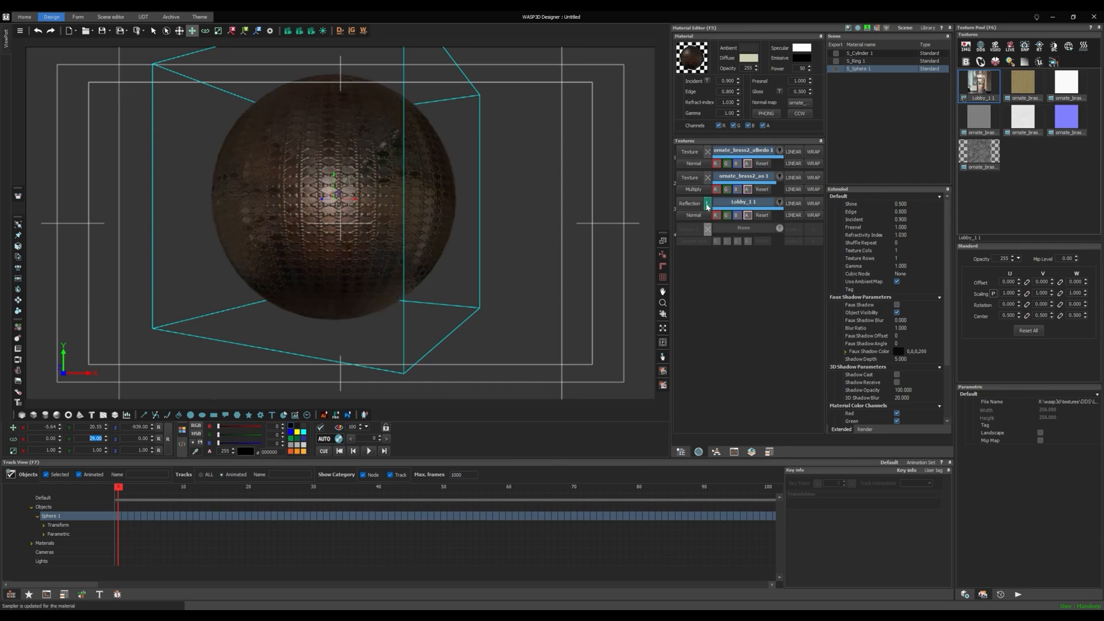
Compare the third slot's reflection with its L option on and off, and remove the Lobby_1 texture from that slot.
left_click(707, 204)
left_click(707, 204)
left_click(707, 205)
left_click(707, 204)
left_click(707, 205)
right_click(740, 201)
left_click(750, 209)
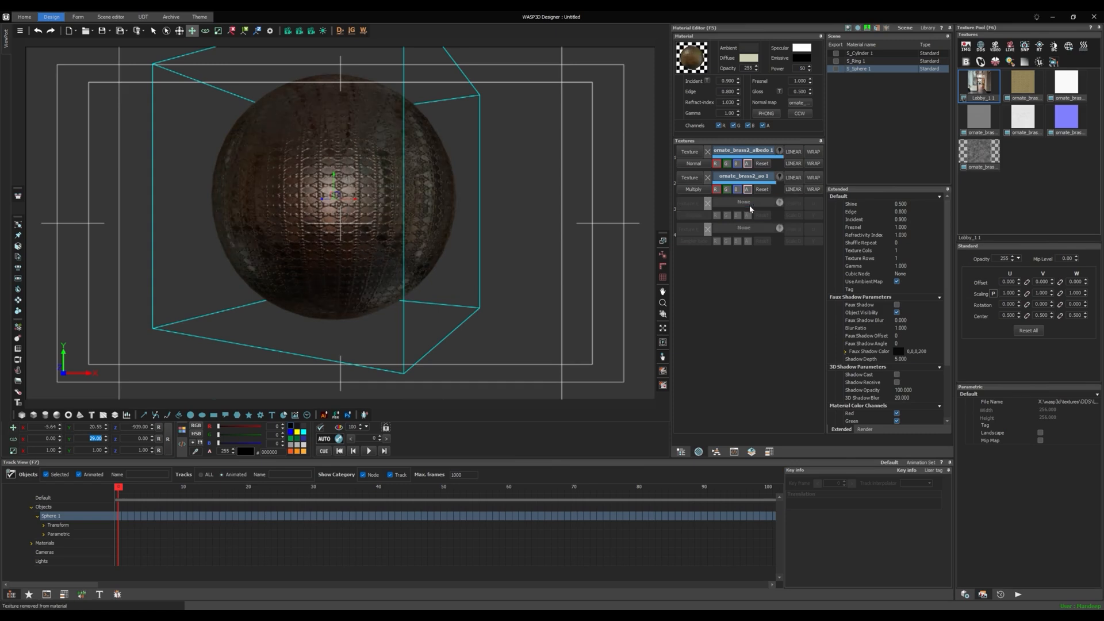
Apply the ornate_brass2_roughness texture as the sphere material's gloss map and switch its R channel option while turning the sphere.
left_click(982, 161)
left_click_drag(982, 156, 781, 93)
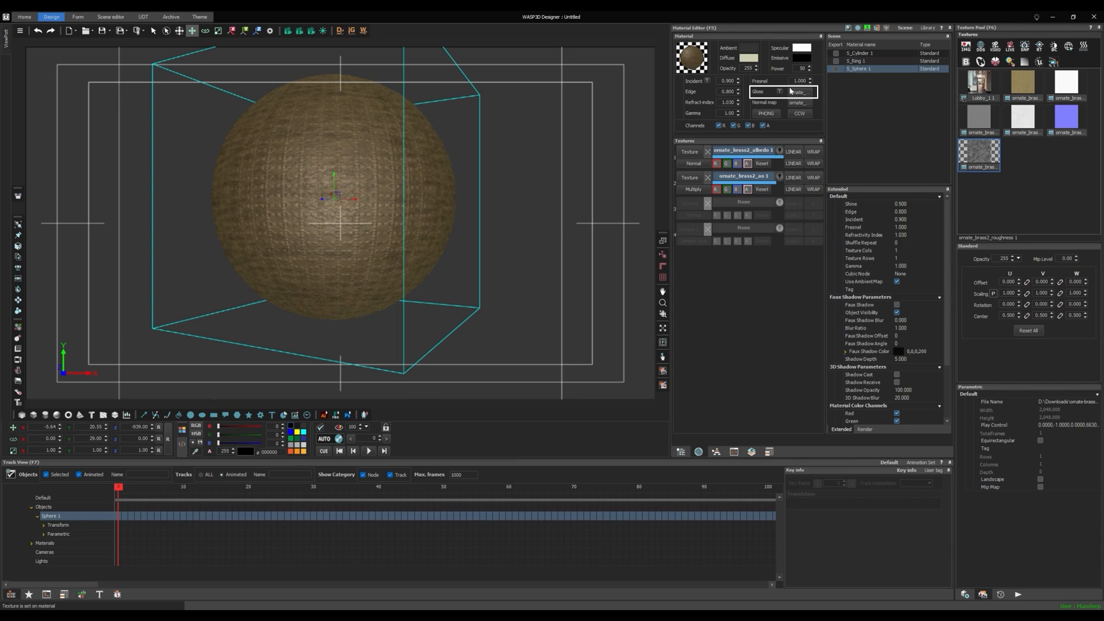
mouse_move(105, 439)
left_mouse_down()
mouse_move(73, 435)
mouse_move(98, 435)
left_mouse_up()
left_click(802, 93)
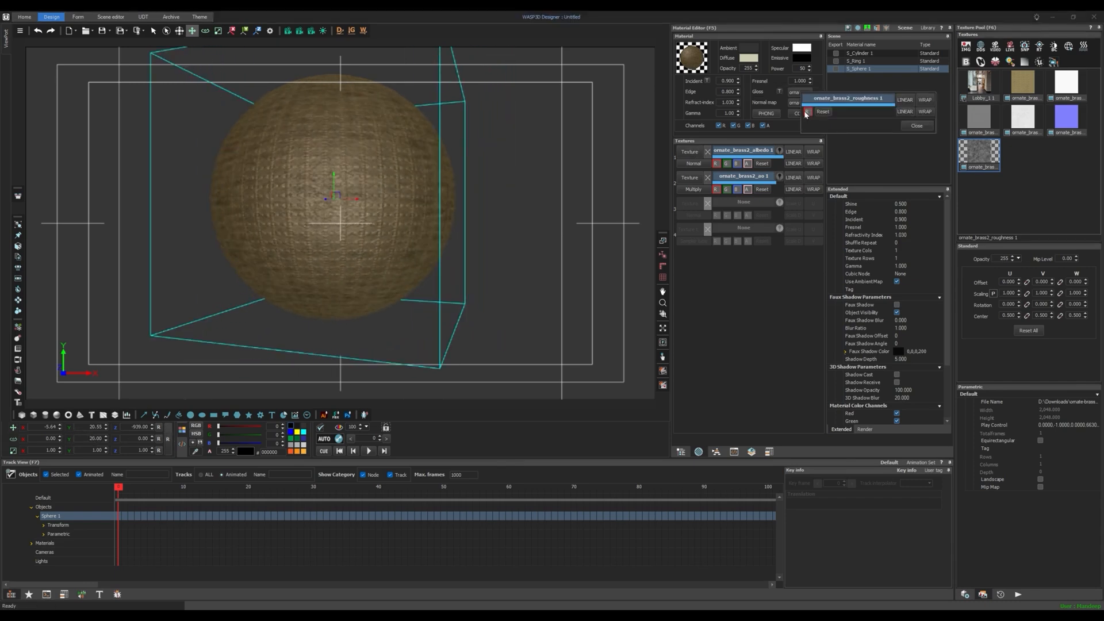
left_click(806, 113)
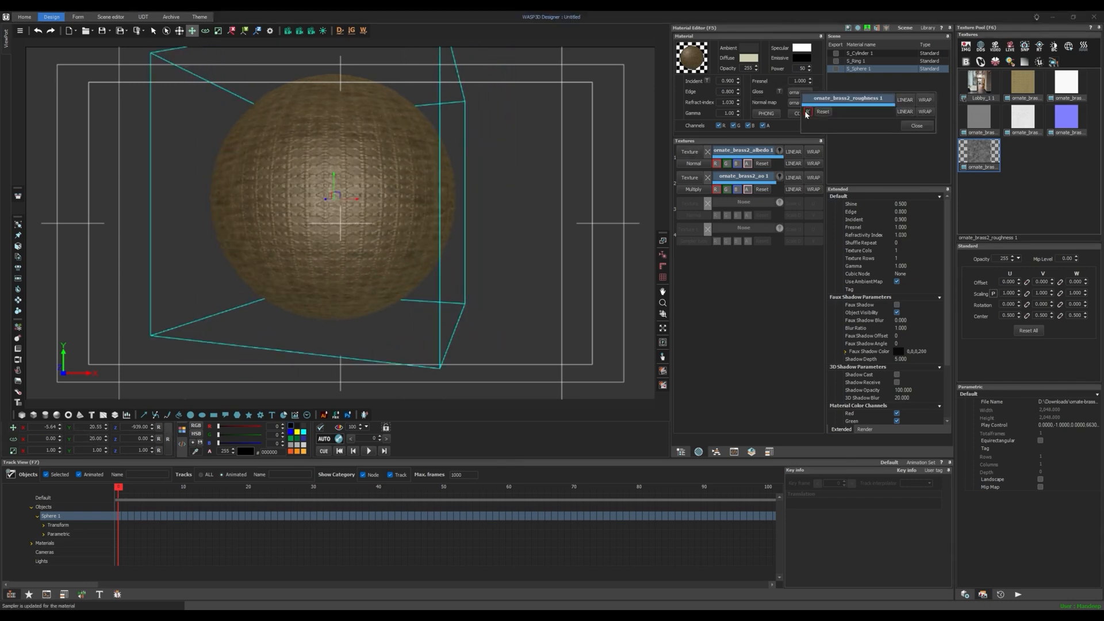
left_click(917, 125)
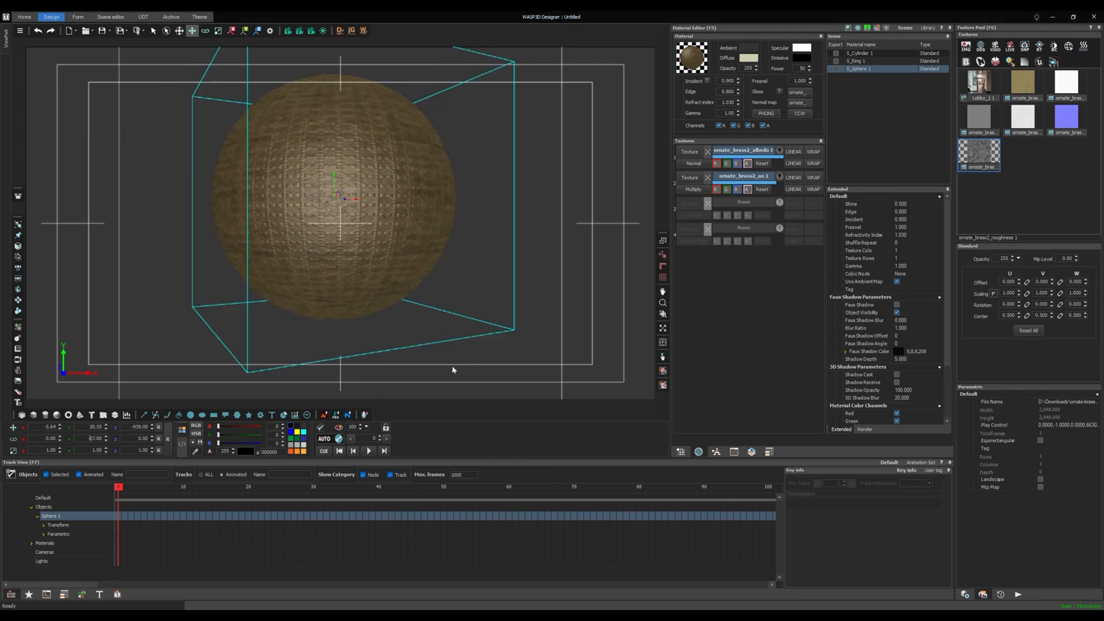
Rotate the sphere to -117° about Y and, with the galileo_cross reflection, set Incident to 0.500, Edge to 0.900 and Fresnel to 0.600.
left_click_drag(84, 441, 217, 341)
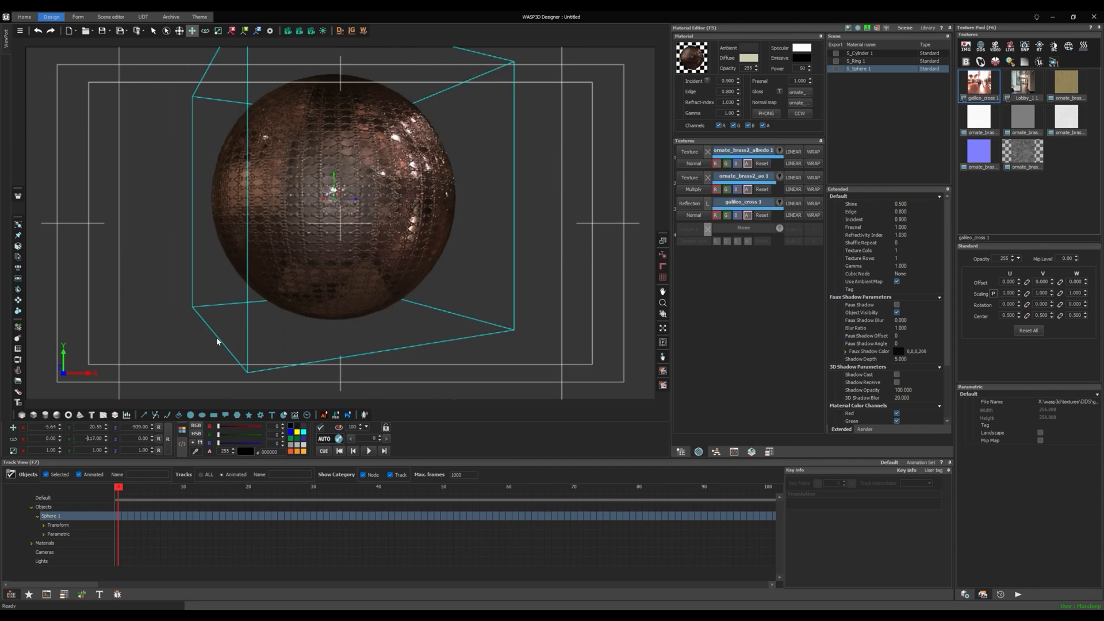
left_click(729, 81)
scroll(728, 81, "down", 6)
scroll(729, 81, "up", 1)
scroll(728, 80, "up", 1)
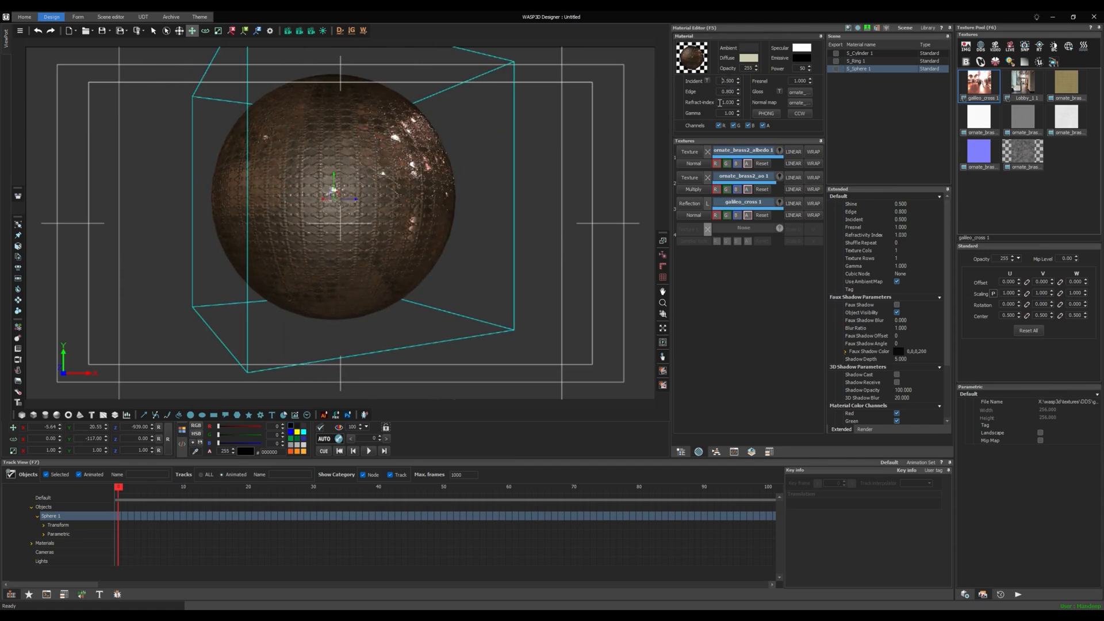
scroll(726, 92, "up", 1)
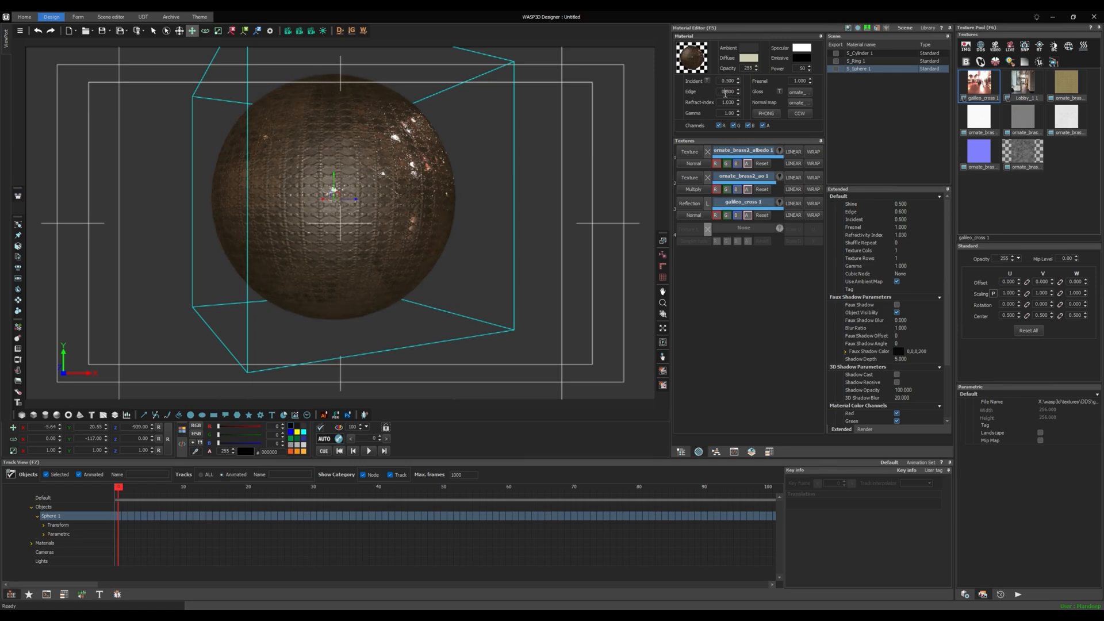
scroll(796, 81, "up", 2)
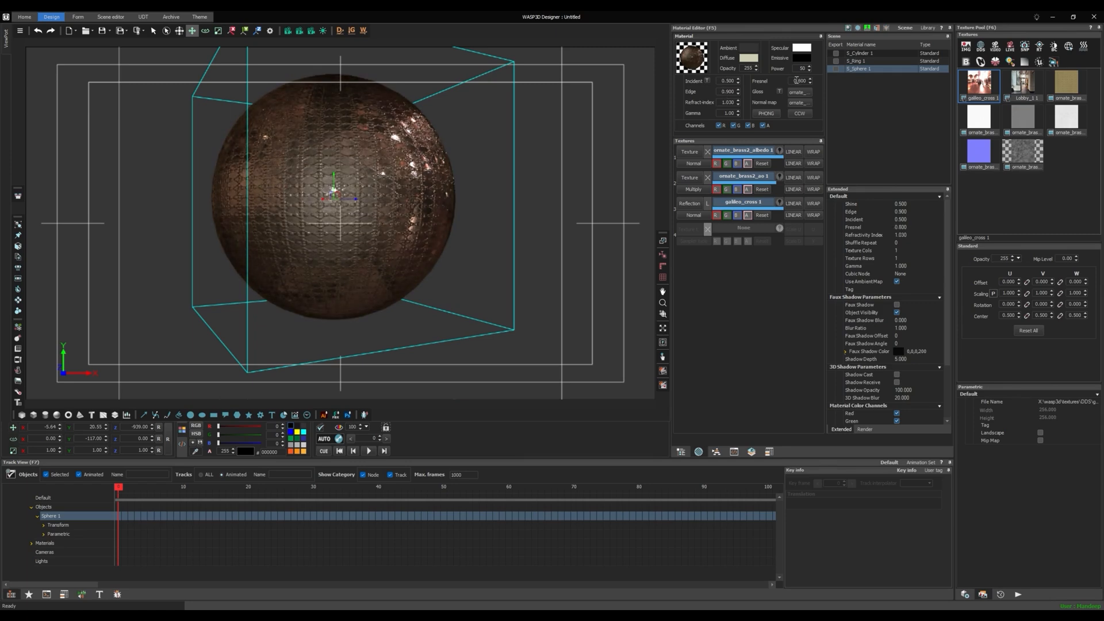
scroll(99, 438, "up", 10)
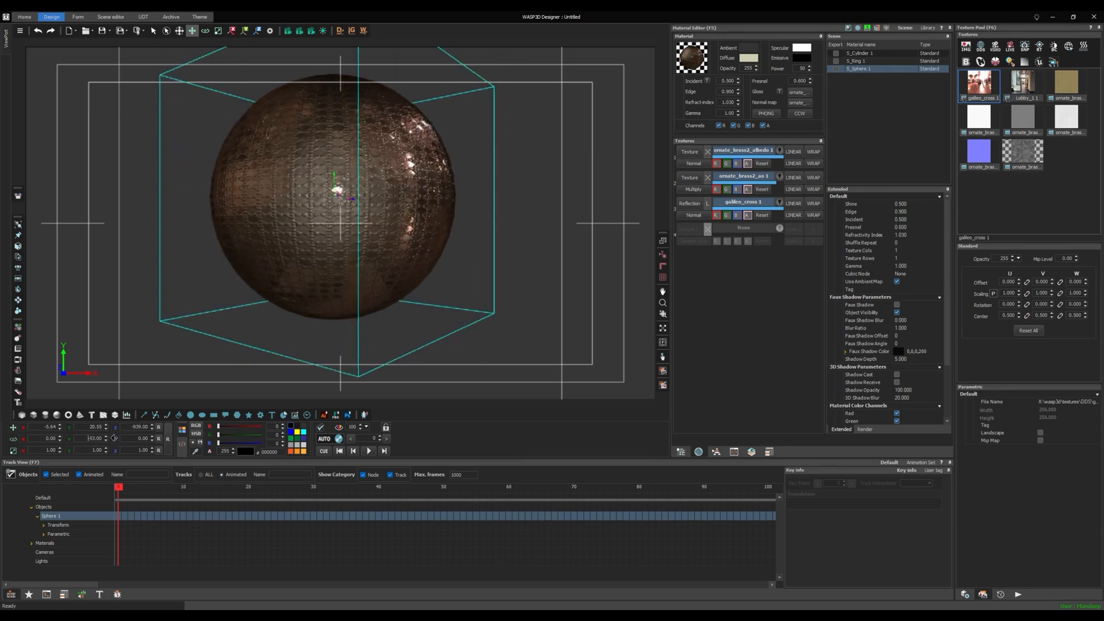
scroll(99, 438, "down", 10)
Remove the roughness texture from the material's gloss slot and import the ShPol image into the texture pool.
right_click(798, 94)
left_click(822, 103)
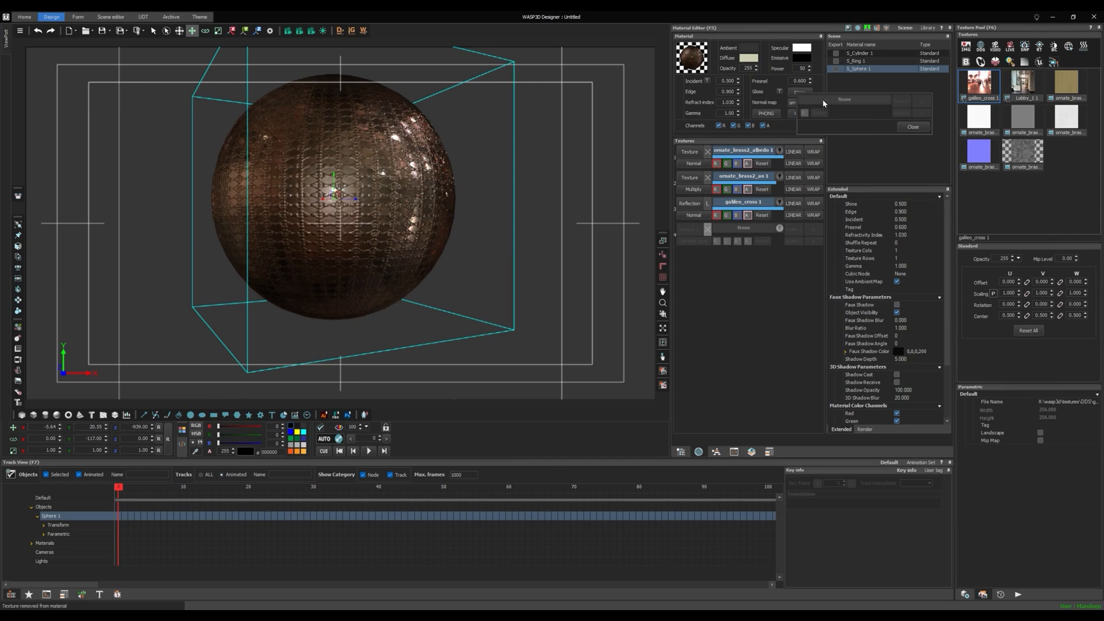
left_click(966, 47)
left_click(582, 171)
left_click(520, 298)
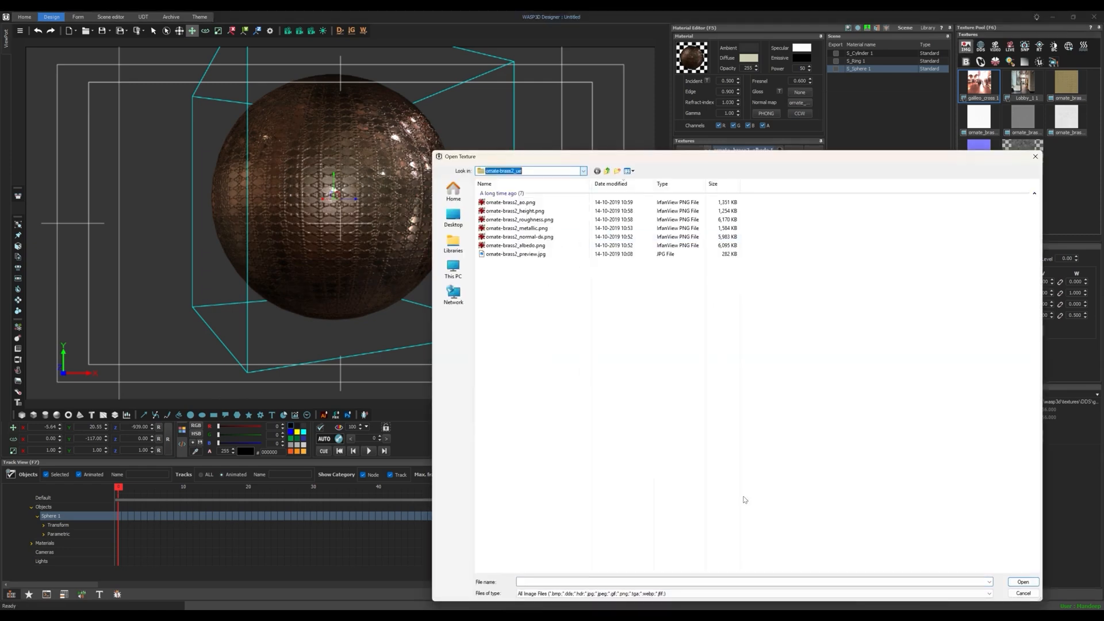
double_click(952, 346)
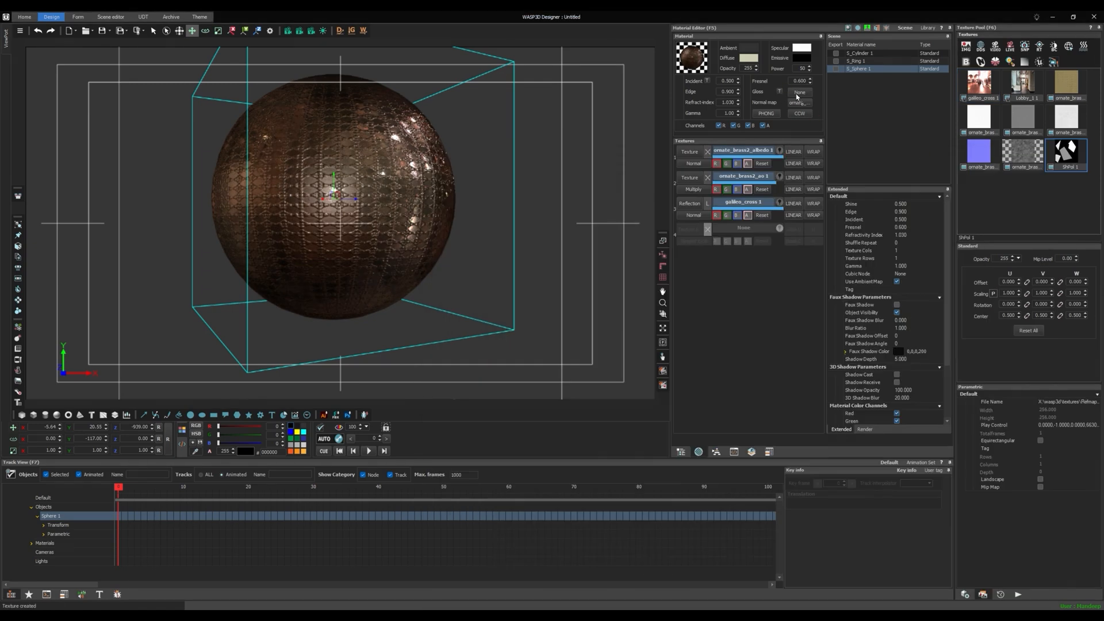
Apply ShPol 1 as the gloss map, switch its R channel option, and lower the galileo_cross reflection's opacity to 192.
left_click_drag(797, 96, 799, 93)
left_click_drag(100, 438, 11, 439)
left_click(798, 93)
left_click(803, 112)
left_click_drag(780, 208, 769, 214)
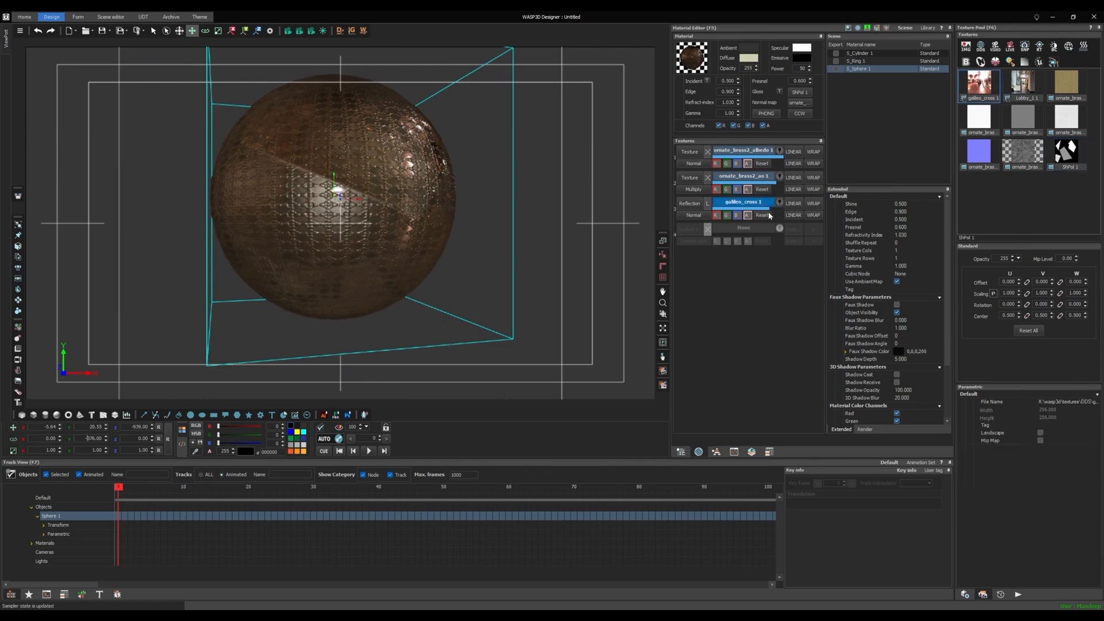
Create a cube in front of the sphere and apply the S_Sphere 1 material to it.
left_click(33, 414)
left_click_drag(427, 243, 248, 289)
left_click(861, 53)
left_click_drag(861, 53, 371, 233)
left_click_drag(859, 77, 431, 223)
left_click(350, 248)
Place the cube beside the sphere at about X 80, Y -19, Z -697 and turn it to -14° about Y.
left_click_drag(138, 427, 57, 427)
left_click_drag(550, 275, 473, 292)
mouse_move(96, 438)
left_mouse_down()
mouse_move(57, 439)
mouse_move(89, 434)
left_mouse_up()
key("ctrl+z")
Switch the R channel option of the ShPol gloss map and rotate the cube to 9° about Y.
left_click(797, 93)
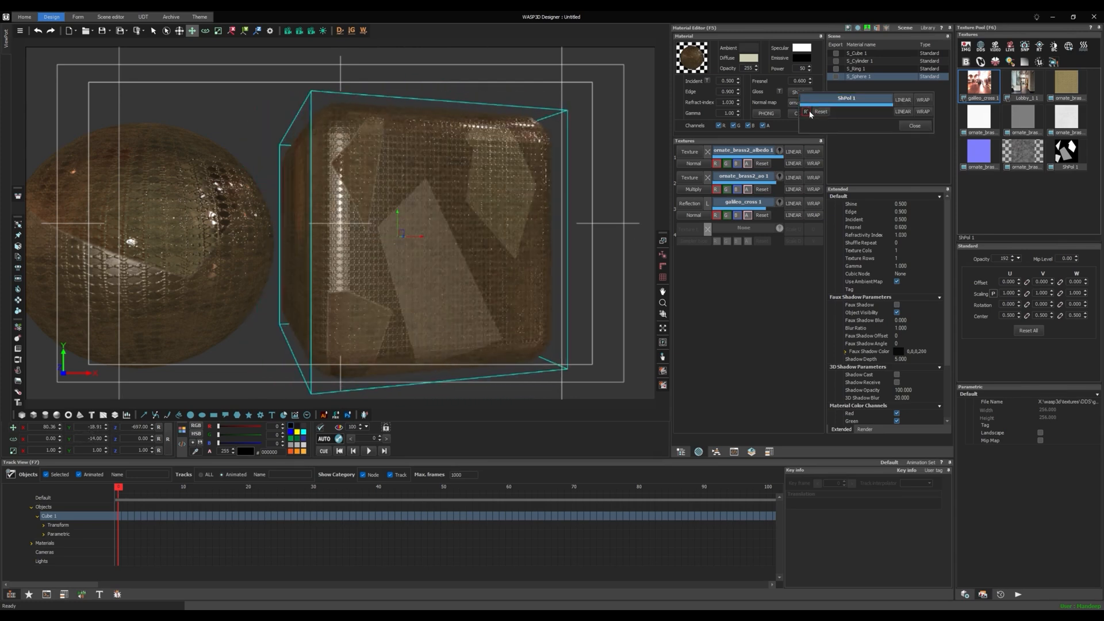
left_click(808, 112)
mouse_move(96, 439)
left_mouse_down()
mouse_move(75, 439)
mouse_move(103, 437)
left_mouse_up()
Remove the galileo_cross reflection from the material and import the old_hammered_copper texture maps.
right_click(746, 204)
left_click(751, 209)
left_click(966, 46)
left_click_drag(551, 274, 513, 212)
left_click(1029, 583)
Apply old_hammered_copper albedo to the first texture slot, its height map to the Multiply slot, and its normal_ogl map as the normal map.
left_click_drag(1067, 83, 803, 133)
left_click_drag(736, 154, 739, 152)
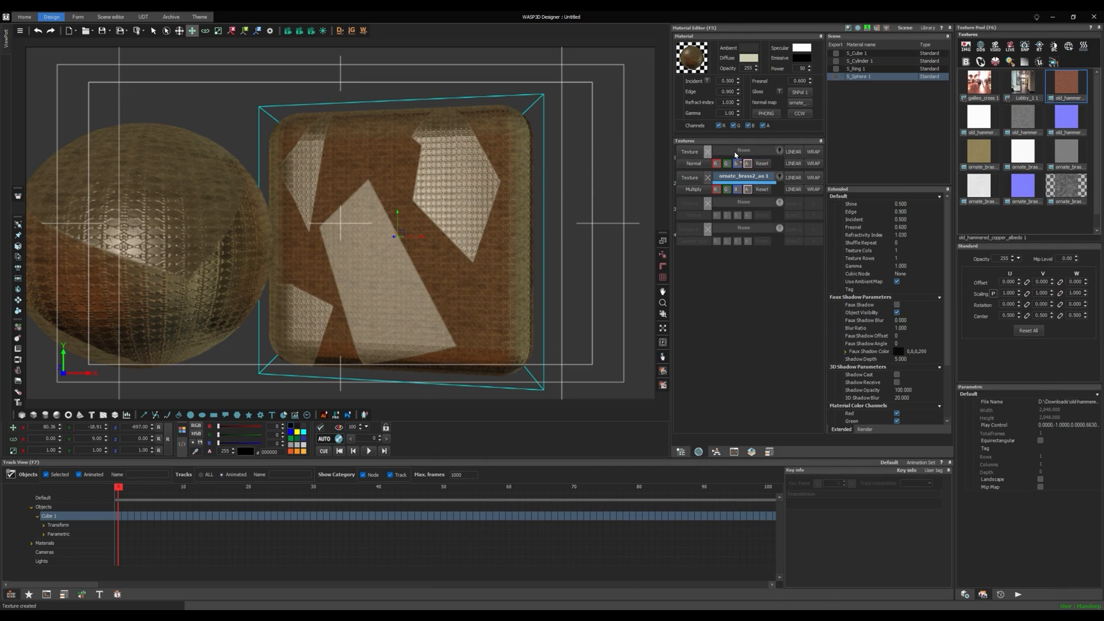
left_click(1016, 123)
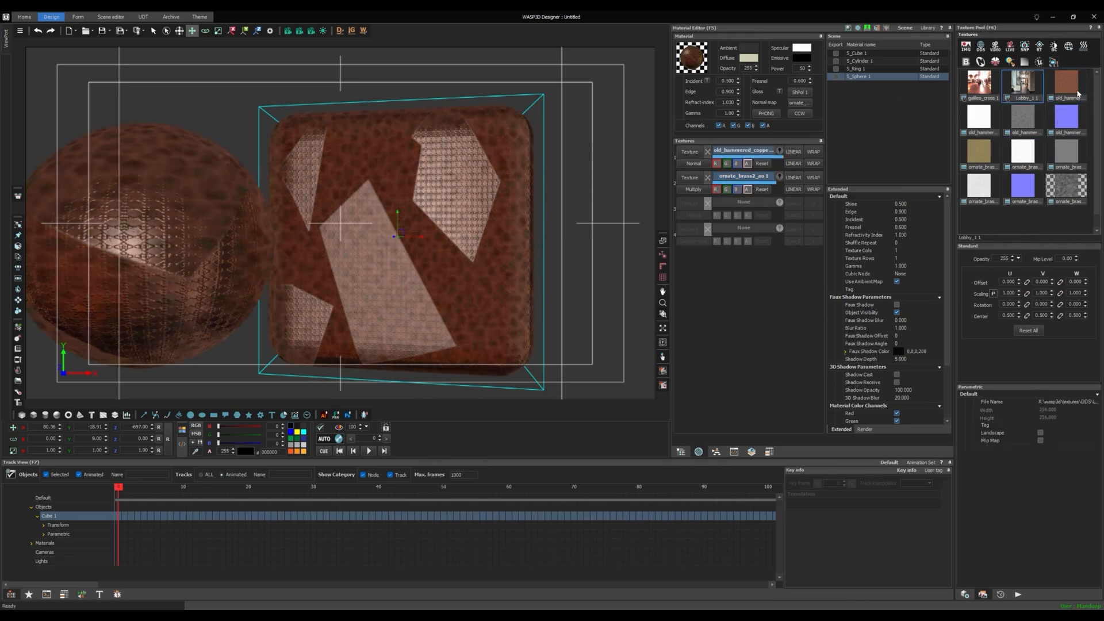
left_click_drag(1060, 121, 728, 179)
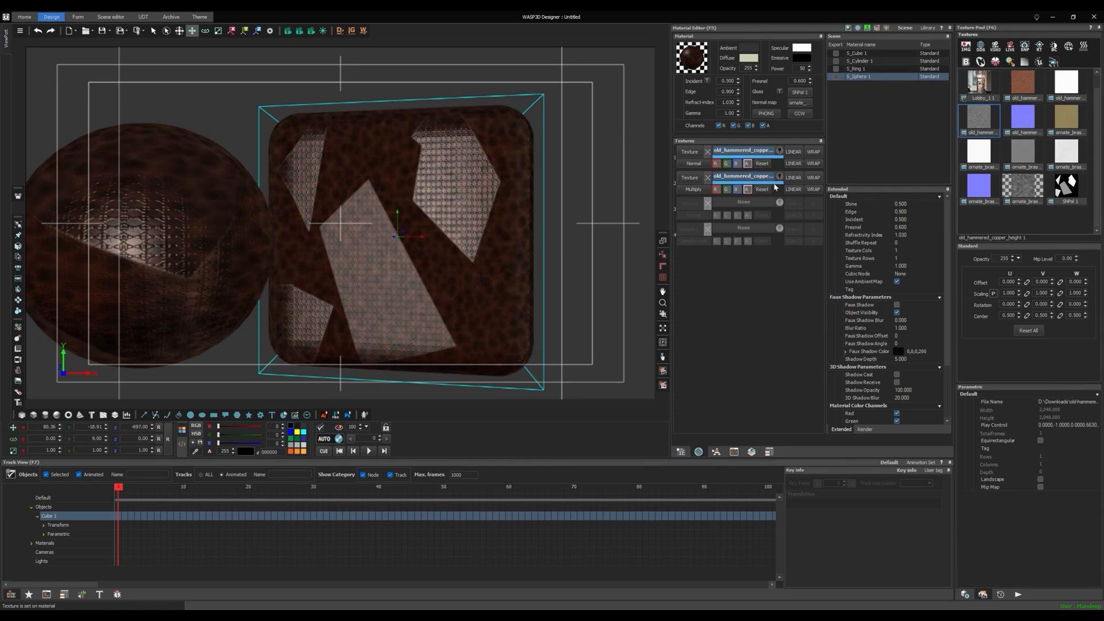
left_click_drag(1022, 118, 798, 103)
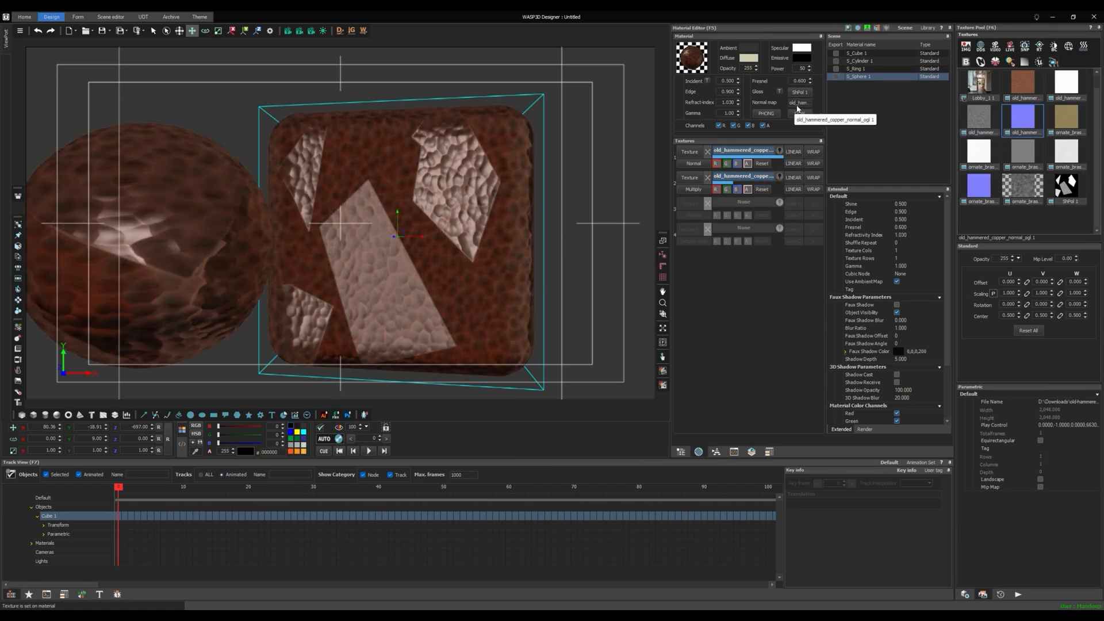
Switch the R channel option of the ShPol gloss map on the copper material and rotate the cube to 7° about Y.
left_click_drag(146, 456, 63, 434)
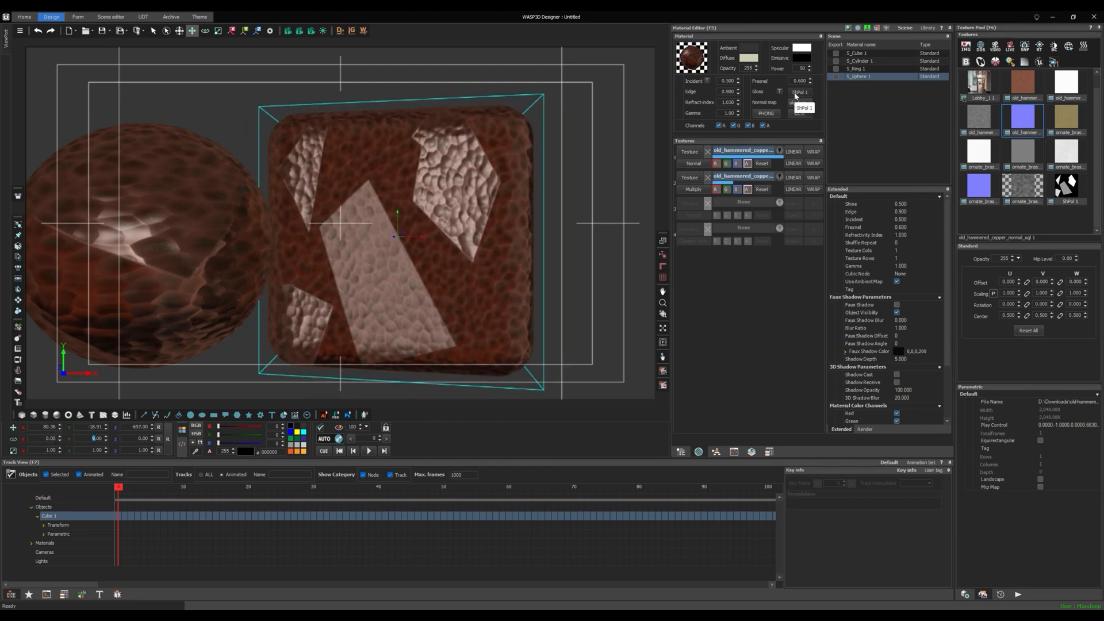
left_click(803, 115)
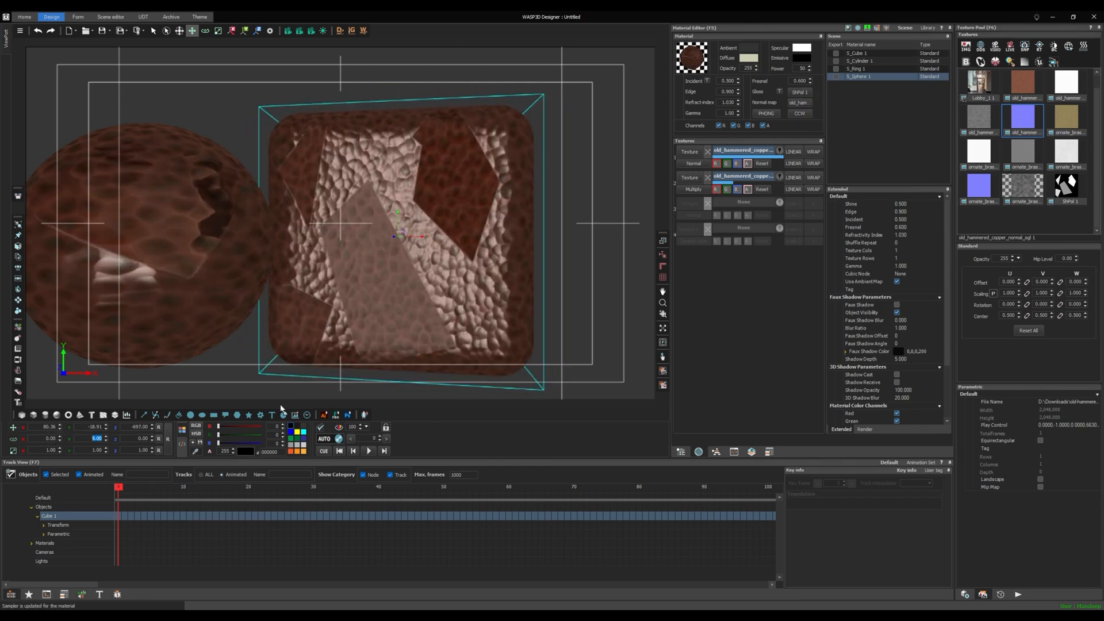
key("Down")
key("Down")
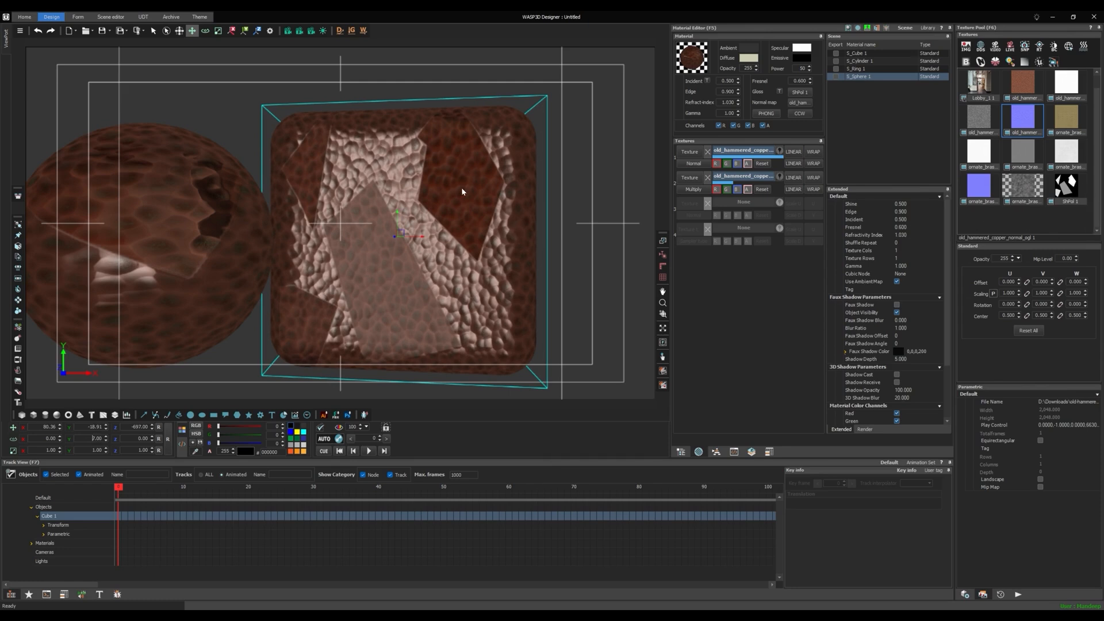
Rotate the cube and the brass sphere about Y to examine how the gloss map shapes their highlights.
mouse_move(96, 440)
left_mouse_down()
mouse_move(121, 441)
mouse_move(76, 448)
left_mouse_up()
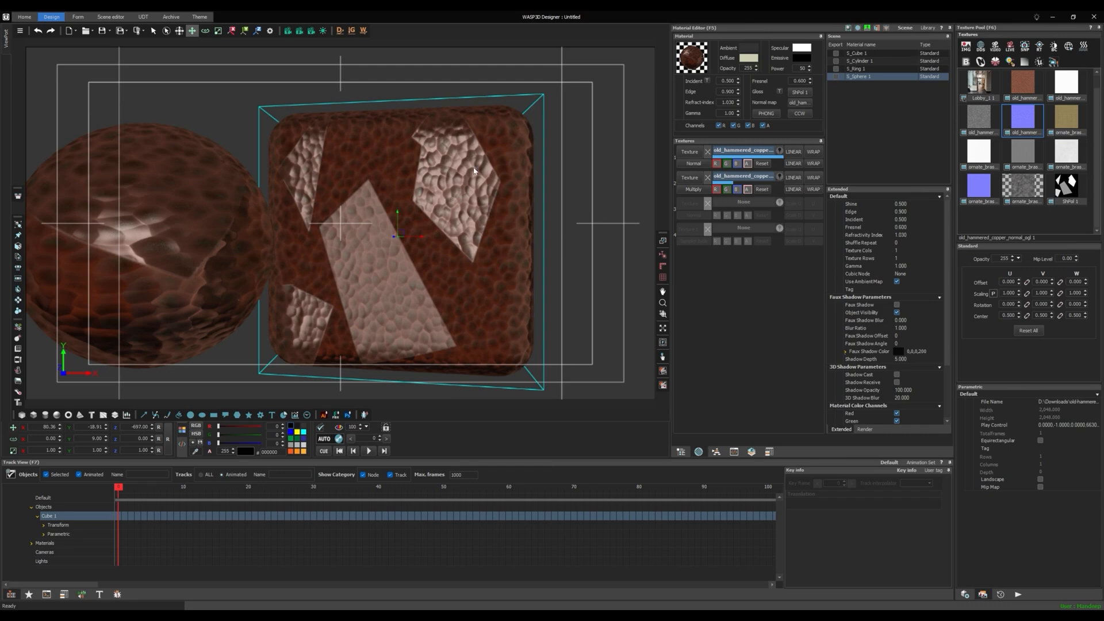
mouse_move(102, 444)
left_mouse_down()
mouse_move(55, 440)
mouse_move(104, 440)
left_mouse_up()
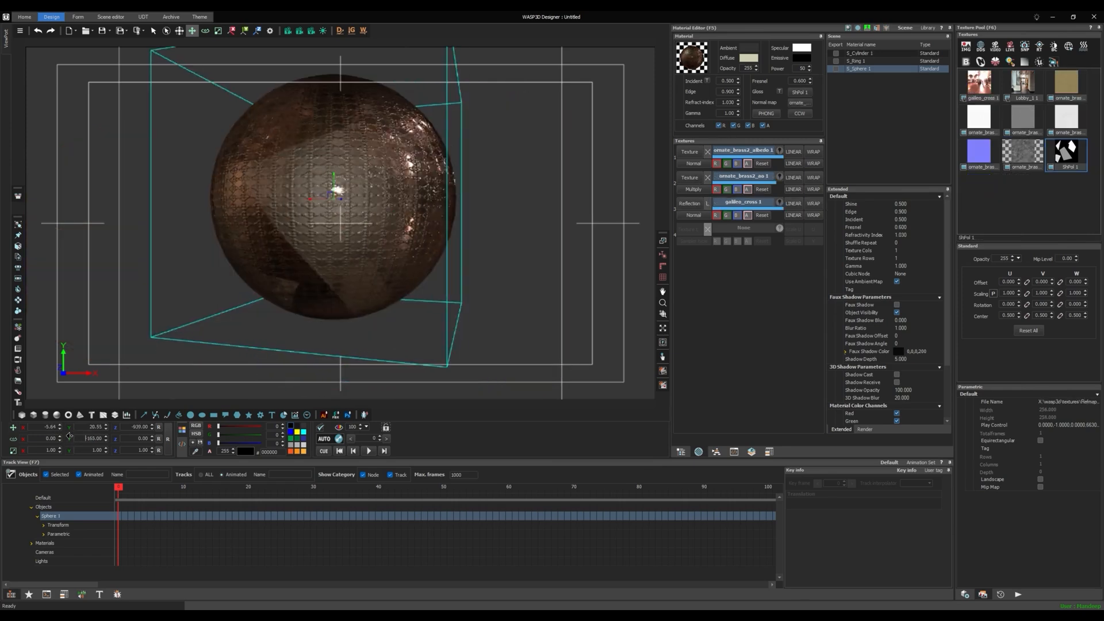
left_click_drag(69, 438, 44, 435)
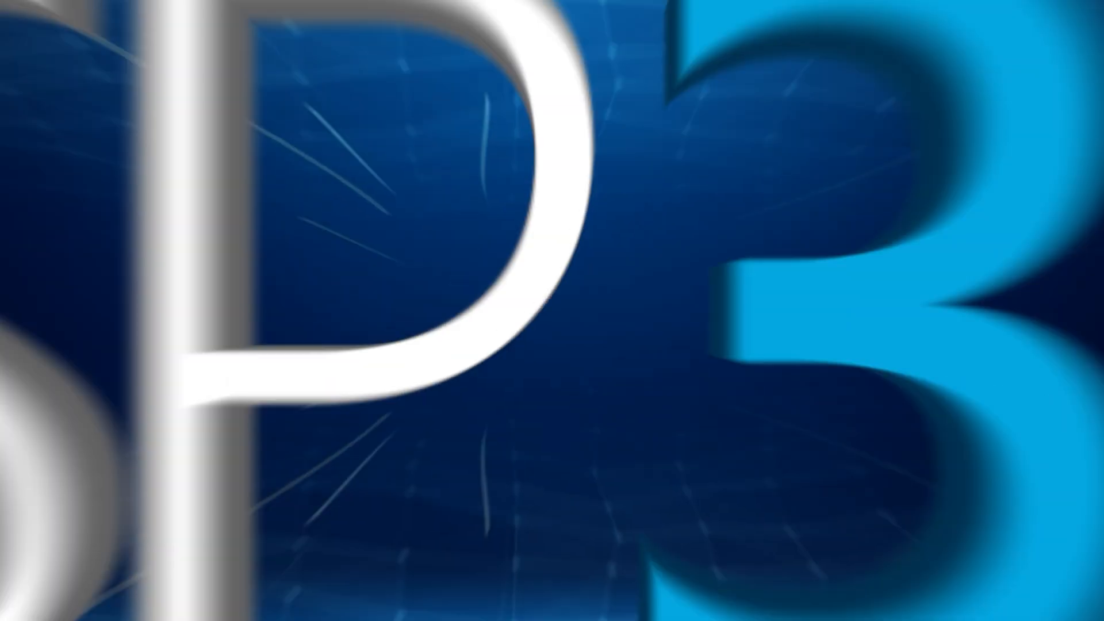